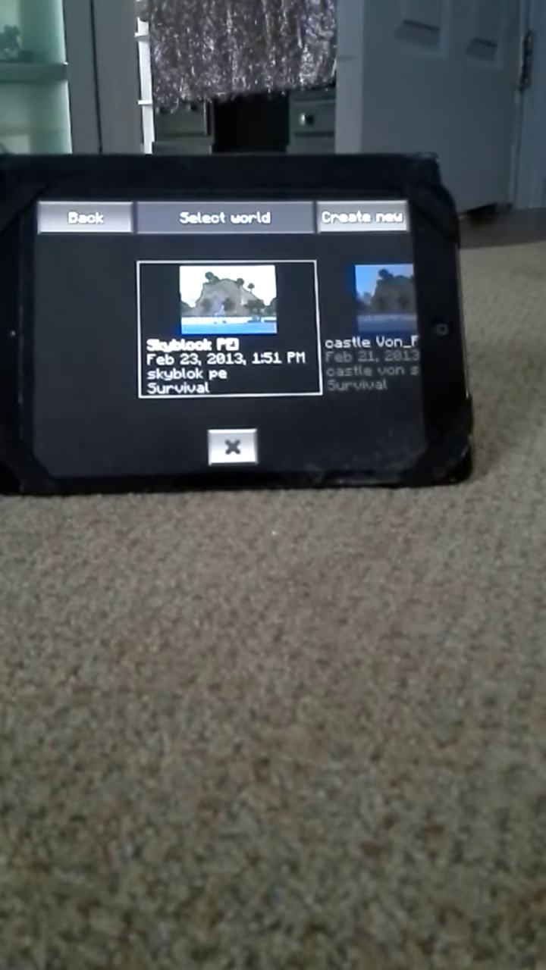
Scroll the saved worlds and open the 'lets play leplenny' survival world.
{"action": "left_click_drag", "start_coordinate": [440, 326], "coordinate": [394, 326]}
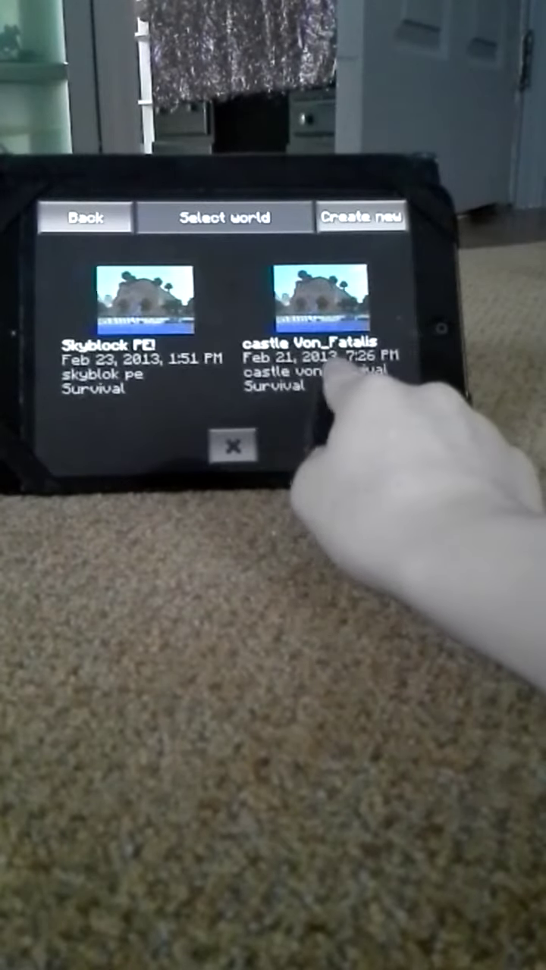
{"action": "mouse_move", "coordinate": [304, 372]}
{"action": "left_mouse_down"}
{"action": "mouse_move", "coordinate": [348, 371]}
{"action": "mouse_move", "coordinate": [322, 370]}
{"action": "left_mouse_up"}
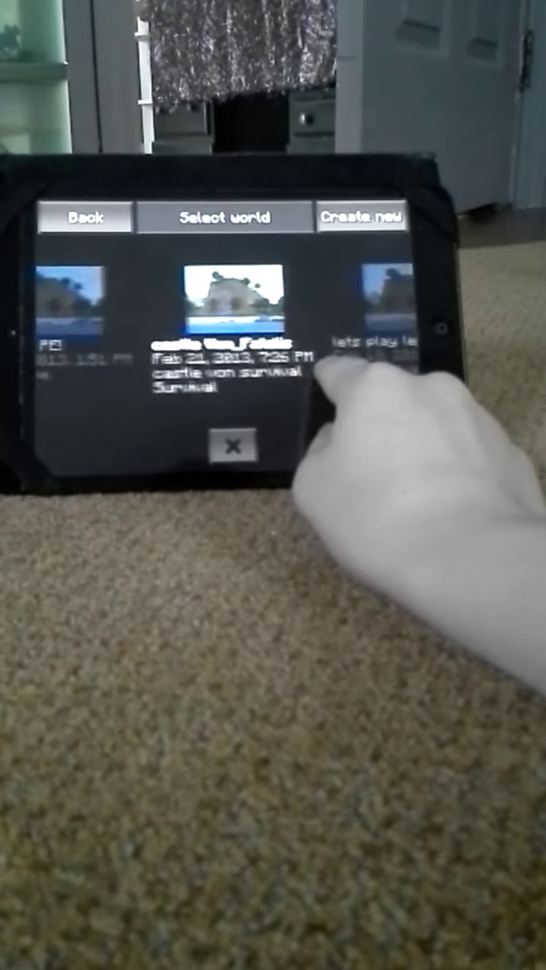
{"action": "mouse_move", "coordinate": [425, 360]}
{"action": "left_mouse_down"}
{"action": "mouse_move", "coordinate": [341, 364]}
{"action": "mouse_move", "coordinate": [353, 388]}
{"action": "left_mouse_up"}
{"action": "left_click", "coordinate": [281, 356]}
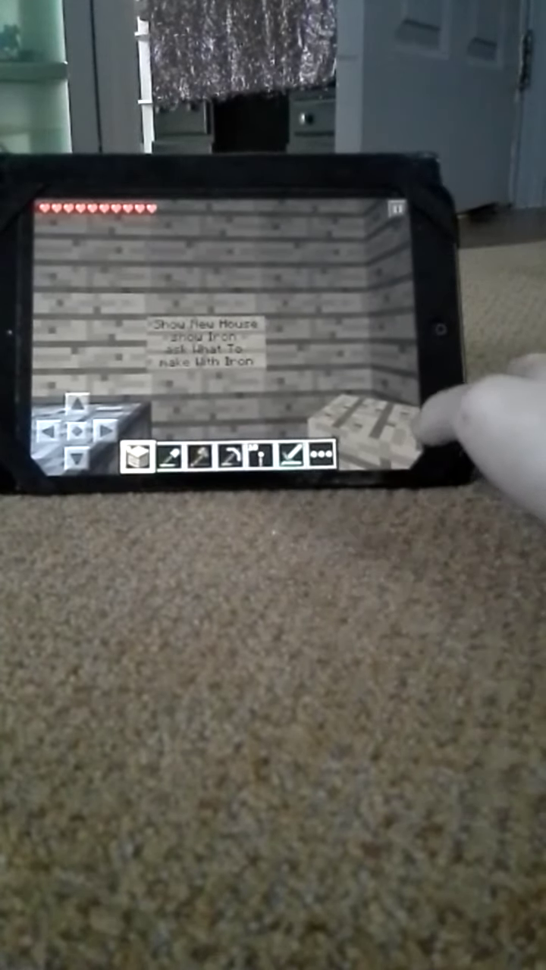
Look around the room at the furnace, sign and torch, toward the doorway.
{"action": "mouse_move", "coordinate": [345, 386]}
{"action": "left_mouse_down"}
{"action": "mouse_move", "coordinate": [227, 447]}
{"action": "mouse_move", "coordinate": [260, 368]}
{"action": "mouse_move", "coordinate": [238, 389]}
{"action": "mouse_move", "coordinate": [250, 346]}
{"action": "mouse_move", "coordinate": [242, 424]}
{"action": "mouse_move", "coordinate": [281, 440]}
{"action": "left_mouse_up"}
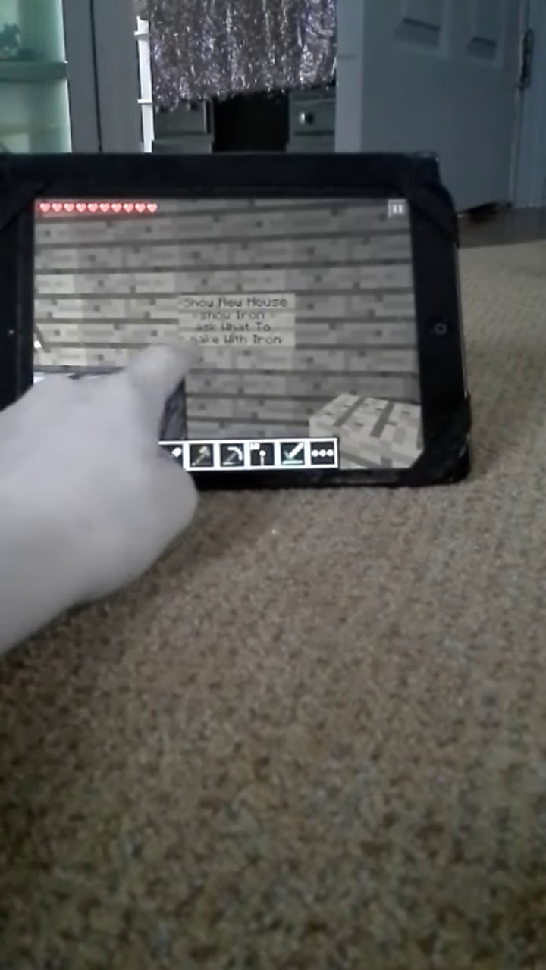
{"action": "mouse_move", "coordinate": [184, 347]}
{"action": "left_mouse_down"}
{"action": "mouse_move", "coordinate": [184, 353]}
{"action": "mouse_move", "coordinate": [193, 329]}
{"action": "left_mouse_up"}
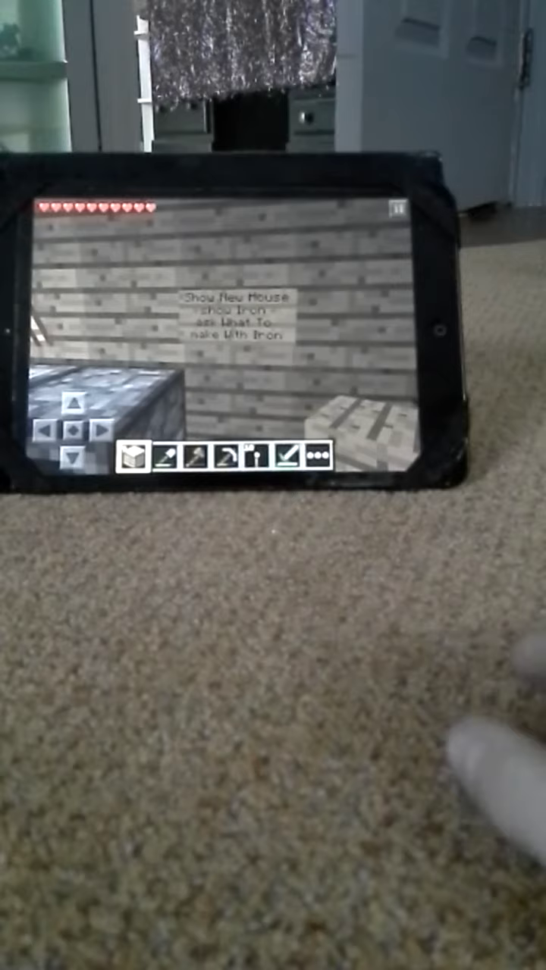
{"action": "left_click_drag", "start_coordinate": [227, 390], "coordinate": [195, 390]}
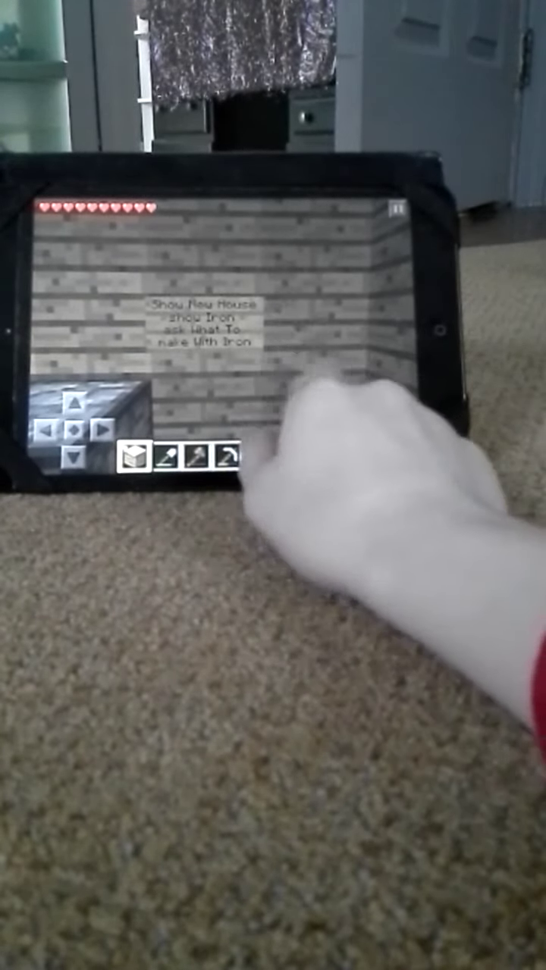
{"action": "mouse_move", "coordinate": [281, 412]}
{"action": "left_mouse_down"}
{"action": "mouse_move", "coordinate": [270, 401]}
{"action": "mouse_move", "coordinate": [235, 402]}
{"action": "mouse_move", "coordinate": [216, 390]}
{"action": "left_mouse_up"}
{"action": "mouse_move", "coordinate": [238, 346]}
{"action": "left_mouse_down"}
{"action": "mouse_move", "coordinate": [205, 379]}
{"action": "mouse_move", "coordinate": [184, 357]}
{"action": "mouse_move", "coordinate": [216, 379]}
{"action": "mouse_move", "coordinate": [205, 401]}
{"action": "mouse_move", "coordinate": [227, 386]}
{"action": "mouse_move", "coordinate": [220, 390]}
{"action": "left_mouse_up"}
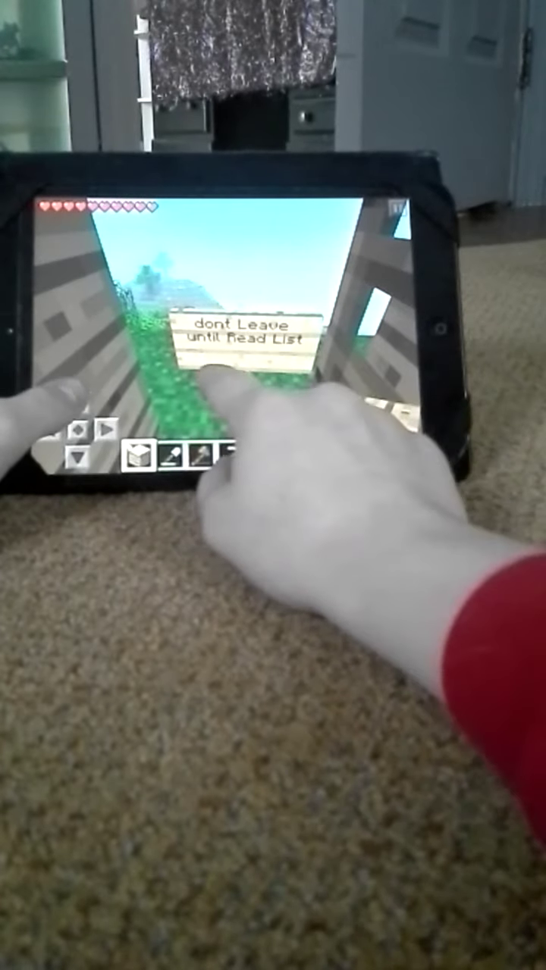
Look outside at the sky, return to the crafting-table room and open the chest.
{"action": "mouse_move", "coordinate": [227, 346]}
{"action": "left_mouse_down"}
{"action": "mouse_move", "coordinate": [243, 398]}
{"action": "mouse_move", "coordinate": [325, 379]}
{"action": "mouse_move", "coordinate": [227, 379]}
{"action": "mouse_move", "coordinate": [260, 379]}
{"action": "mouse_move", "coordinate": [175, 402]}
{"action": "mouse_move", "coordinate": [216, 413]}
{"action": "left_mouse_up"}
{"action": "mouse_move", "coordinate": [254, 402]}
{"action": "left_mouse_down"}
{"action": "mouse_move", "coordinate": [227, 401]}
{"action": "mouse_move", "coordinate": [195, 411]}
{"action": "mouse_move", "coordinate": [197, 402]}
{"action": "left_mouse_up"}
{"action": "mouse_move", "coordinate": [163, 413]}
{"action": "left_mouse_down"}
{"action": "mouse_move", "coordinate": [271, 386]}
{"action": "mouse_move", "coordinate": [242, 342]}
{"action": "mouse_move", "coordinate": [245, 364]}
{"action": "mouse_move", "coordinate": [216, 424]}
{"action": "left_mouse_up"}
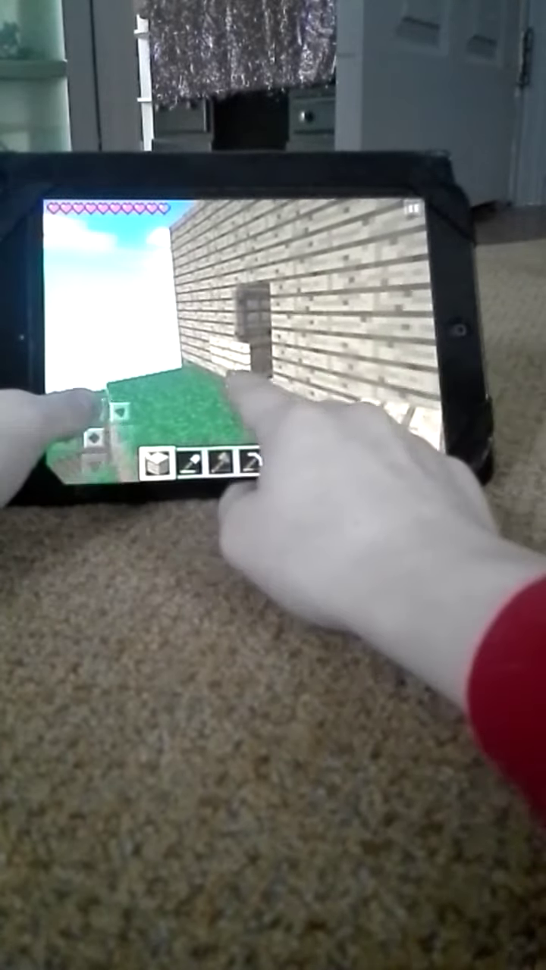
{"action": "mouse_move", "coordinate": [238, 386]}
{"action": "left_mouse_down"}
{"action": "mouse_move", "coordinate": [325, 401]}
{"action": "mouse_move", "coordinate": [281, 412]}
{"action": "mouse_move", "coordinate": [235, 394]}
{"action": "left_mouse_up"}
{"action": "left_click", "coordinate": [231, 390]}
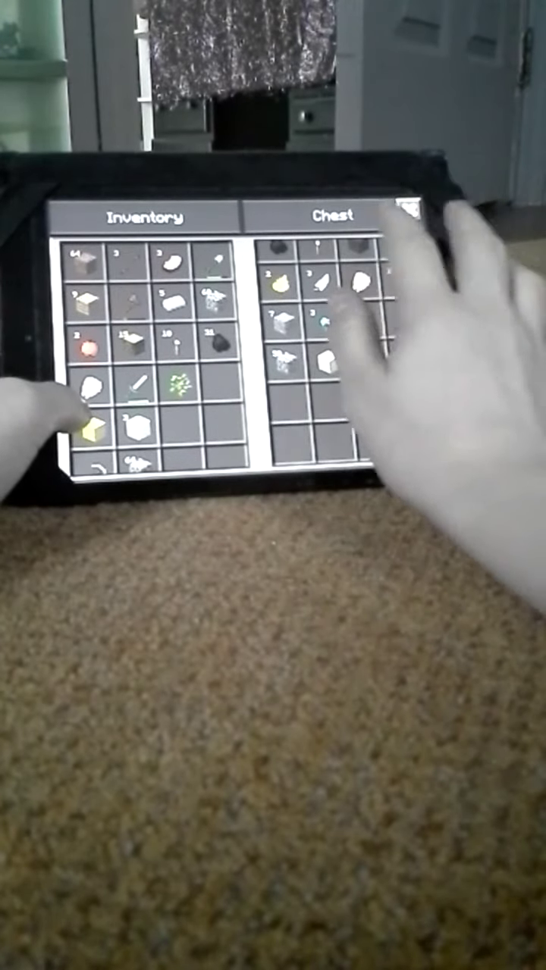
Close and reopen the chest, move items between inventory and chest, then close it.
{"action": "left_click", "coordinate": [410, 210]}
{"action": "left_click_drag", "start_coordinate": [227, 379], "coordinate": [303, 367]}
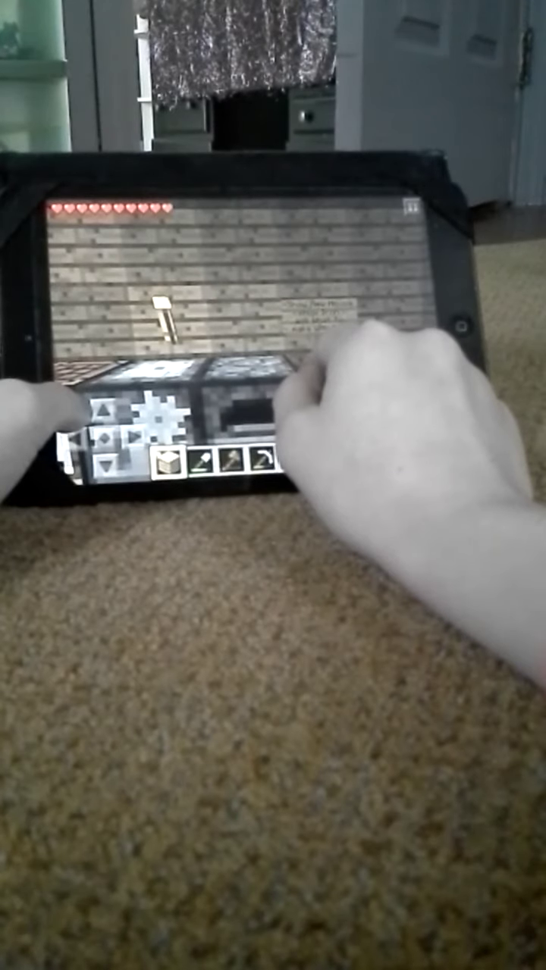
{"action": "left_click_drag", "start_coordinate": [303, 379], "coordinate": [228, 383]}
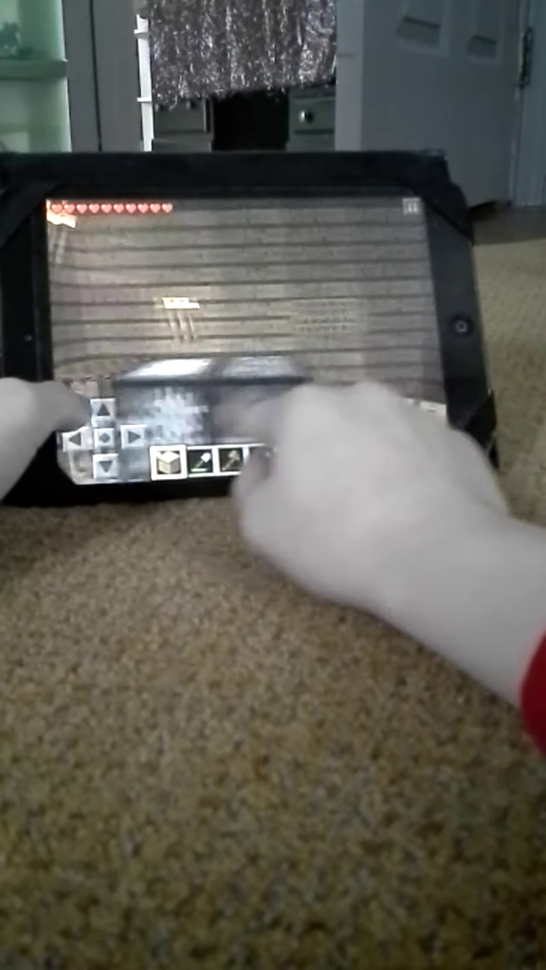
{"action": "left_click", "coordinate": [227, 379]}
{"action": "left_click_drag", "start_coordinate": [273, 424], "coordinate": [273, 379]}
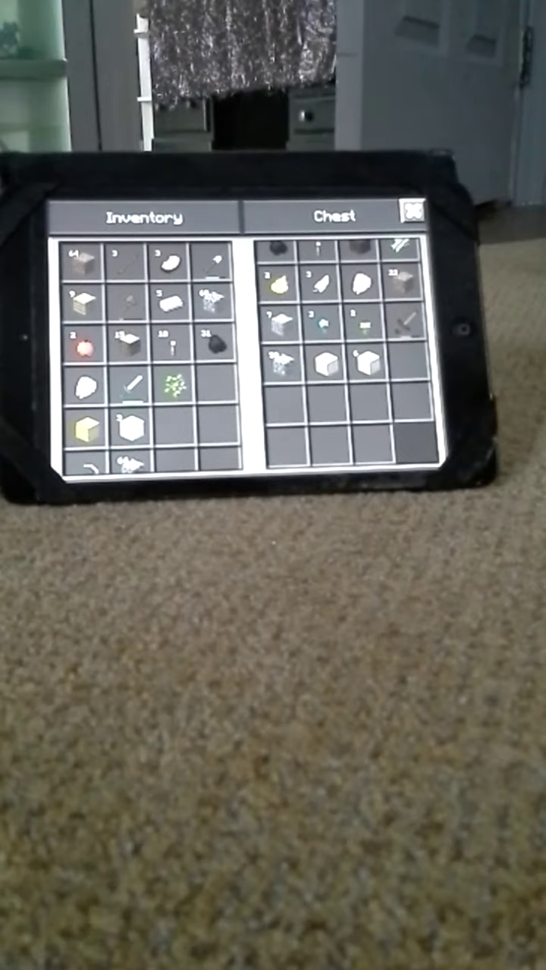
{"action": "scroll", "coordinate": [349, 349], "scroll_direction": "up", "scroll_amount": 2}
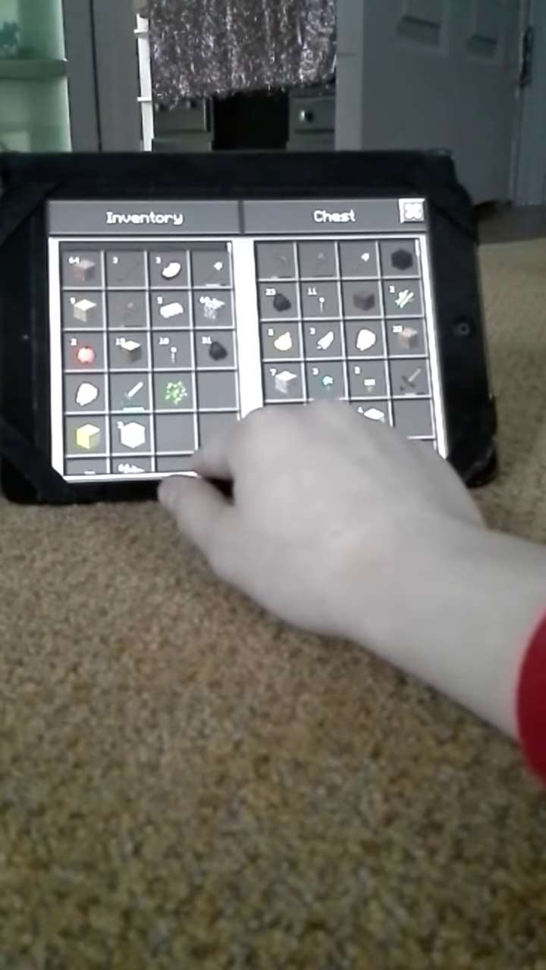
{"action": "scroll", "coordinate": [144, 356], "scroll_direction": "down", "scroll_amount": 2}
{"action": "scroll", "coordinate": [144, 356], "scroll_direction": "up", "scroll_amount": 2}
{"action": "scroll", "coordinate": [144, 356], "scroll_direction": "down", "scroll_amount": 3}
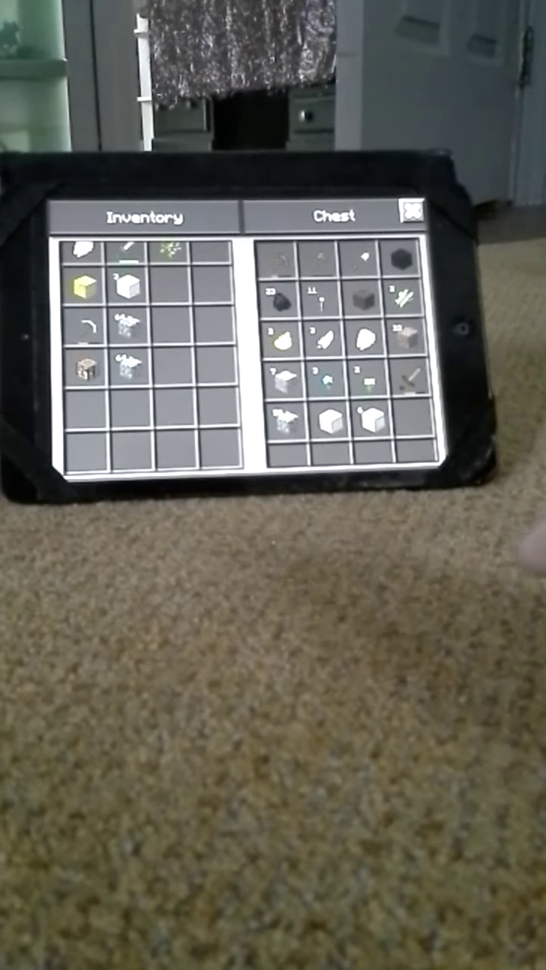
{"action": "scroll", "coordinate": [145, 356], "scroll_direction": "up", "scroll_amount": 2}
{"action": "scroll", "coordinate": [144, 356], "scroll_direction": "up", "scroll_amount": 2}
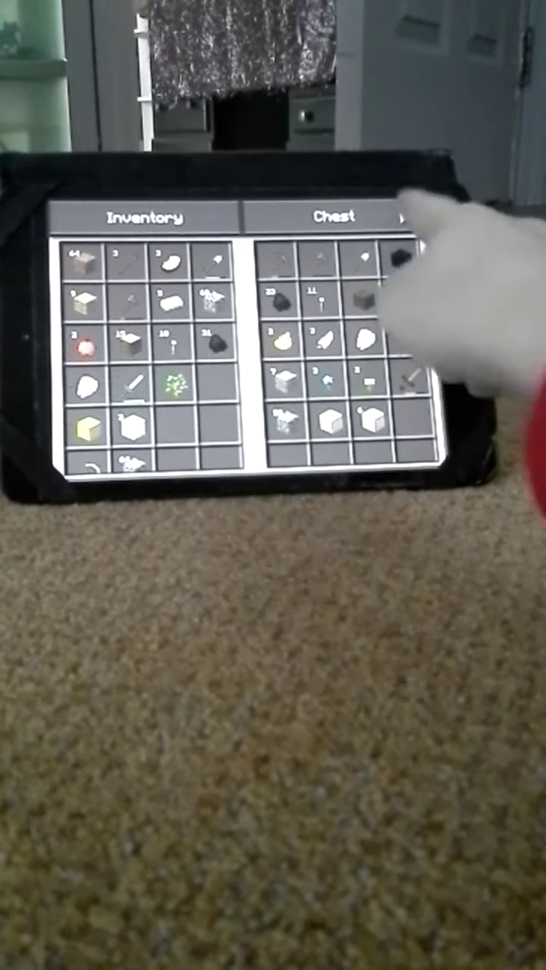
{"action": "left_click", "coordinate": [412, 210]}
{"action": "mouse_move", "coordinate": [205, 401]}
{"action": "left_mouse_down"}
{"action": "mouse_move", "coordinate": [325, 411]}
{"action": "mouse_move", "coordinate": [318, 398]}
{"action": "mouse_move", "coordinate": [412, 379]}
{"action": "mouse_move", "coordinate": [271, 401]}
{"action": "mouse_move", "coordinate": [282, 347]}
{"action": "mouse_move", "coordinate": [292, 451]}
{"action": "left_mouse_up"}
Hold the torches and place one on the room wall.
{"action": "left_click", "coordinate": [284, 457]}
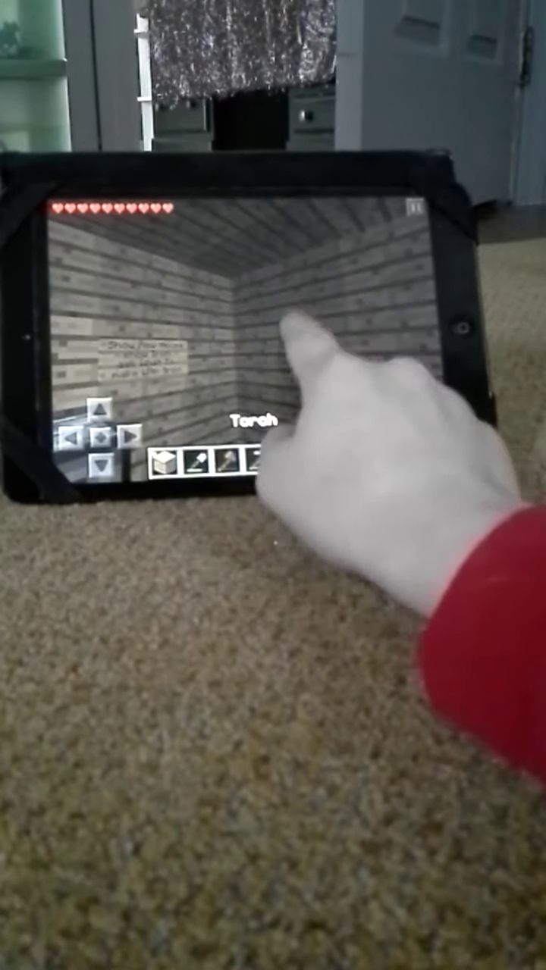
{"action": "left_click", "coordinate": [297, 326]}
{"action": "mouse_move", "coordinate": [296, 326]}
{"action": "left_mouse_down"}
{"action": "mouse_move", "coordinate": [304, 400]}
{"action": "mouse_move", "coordinate": [261, 447]}
{"action": "mouse_move", "coordinate": [326, 368]}
{"action": "mouse_move", "coordinate": [281, 412]}
{"action": "mouse_move", "coordinate": [292, 411]}
{"action": "left_mouse_up"}
{"action": "mouse_move", "coordinate": [338, 394]}
{"action": "left_mouse_down"}
{"action": "mouse_move", "coordinate": [314, 318]}
{"action": "mouse_move", "coordinate": [346, 401]}
{"action": "mouse_move", "coordinate": [369, 389]}
{"action": "mouse_move", "coordinate": [184, 386]}
{"action": "left_mouse_up"}
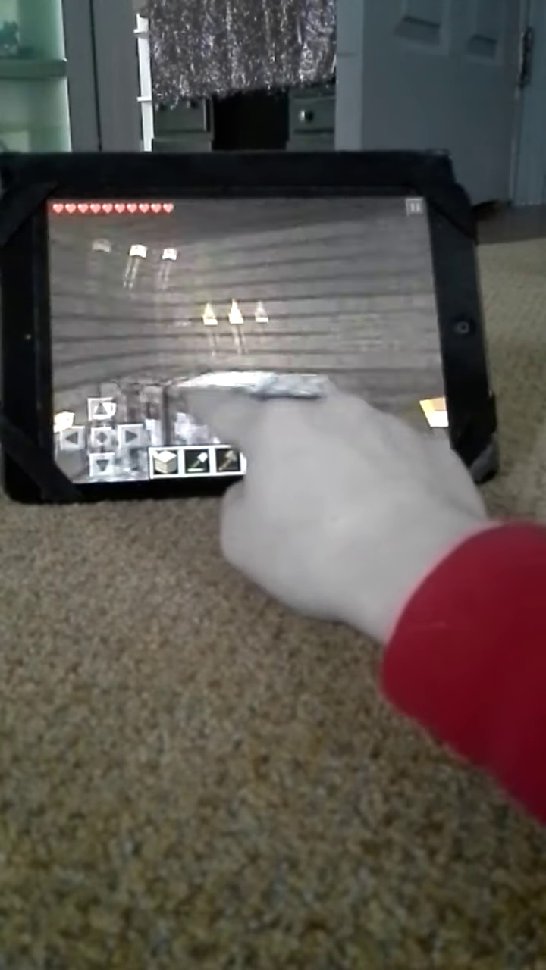
Bring up the crafting recipes and adjust the tablet's screen brightness.
{"action": "left_click", "coordinate": [189, 387]}
{"action": "mouse_move", "coordinate": [250, 451]}
{"action": "left_mouse_down"}
{"action": "mouse_move", "coordinate": [249, 422]}
{"action": "mouse_move", "coordinate": [220, 412]}
{"action": "left_mouse_up"}
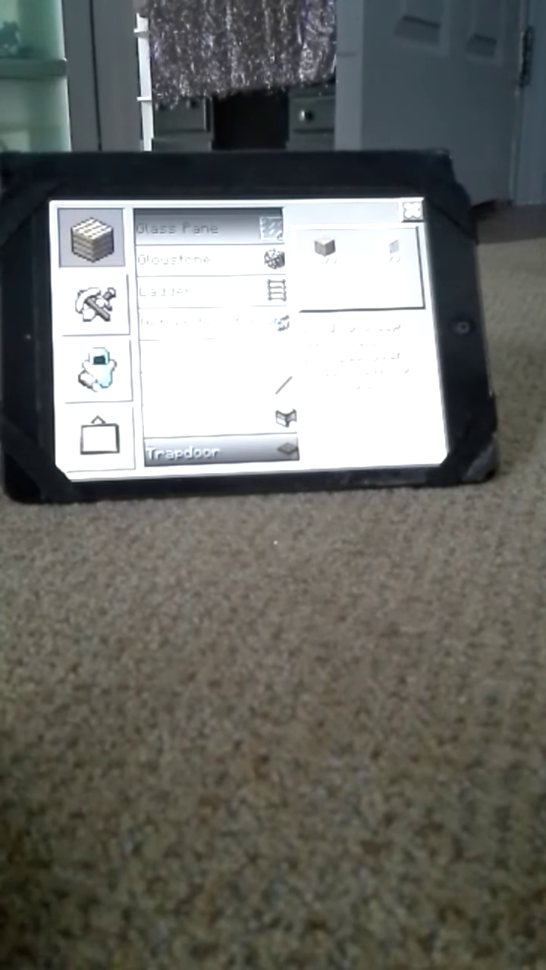
{"action": "double_click", "coordinate": [461, 327]}
{"action": "left_click_drag", "start_coordinate": [114, 455], "coordinate": [303, 454]}
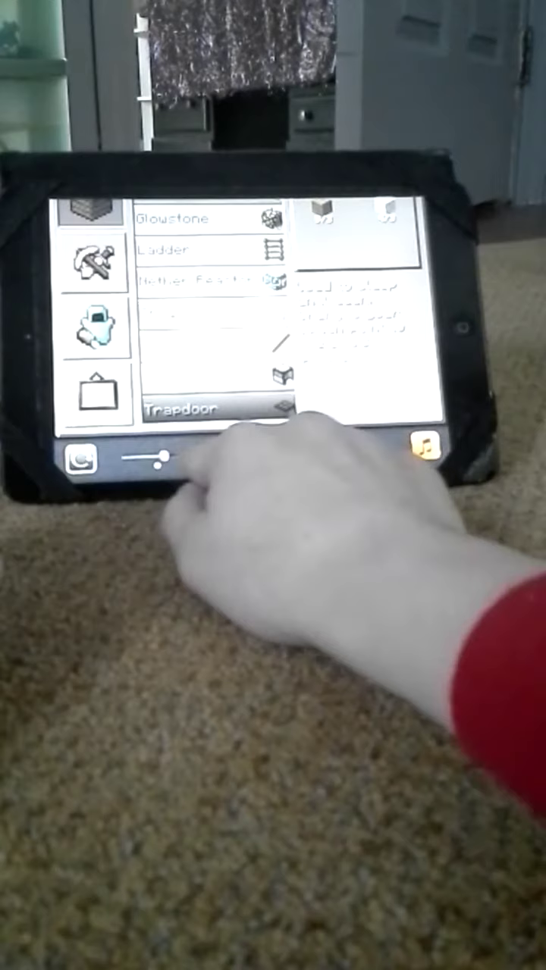
{"action": "left_click_drag", "start_coordinate": [152, 455], "coordinate": [155, 455]}
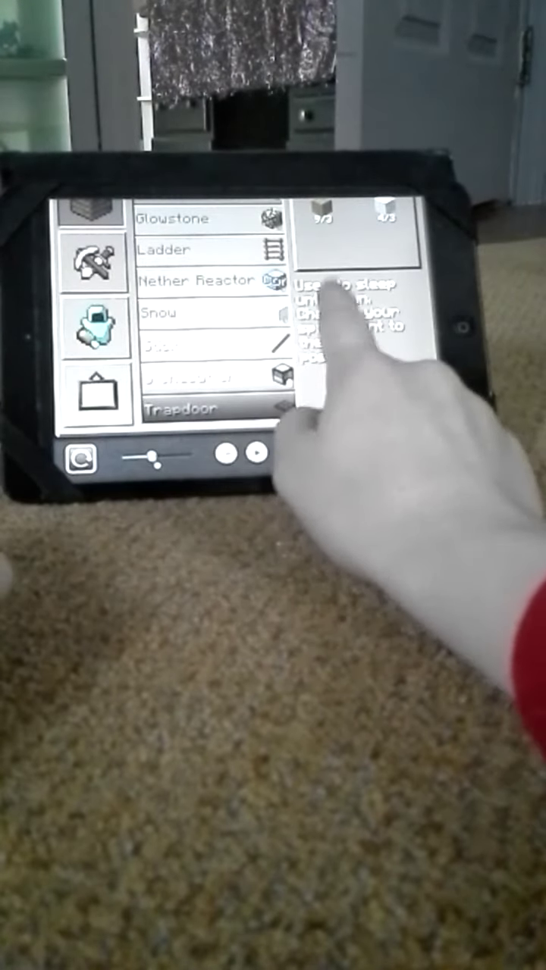
{"action": "left_click", "coordinate": [336, 296]}
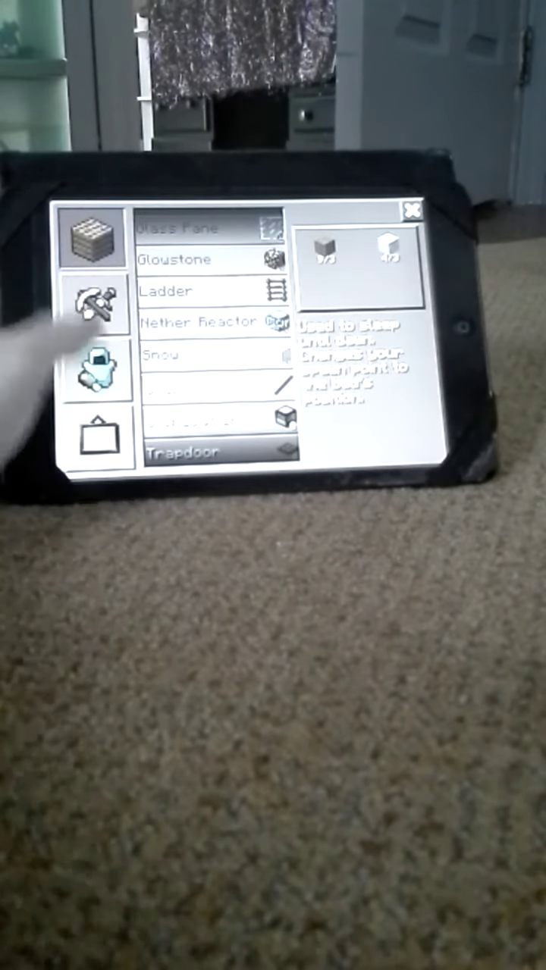
Browse the armour, tool and block recipe categories to find the Bed.
{"action": "left_click", "coordinate": [96, 370]}
{"action": "scroll", "coordinate": [220, 341], "scroll_direction": "down", "scroll_amount": 5}
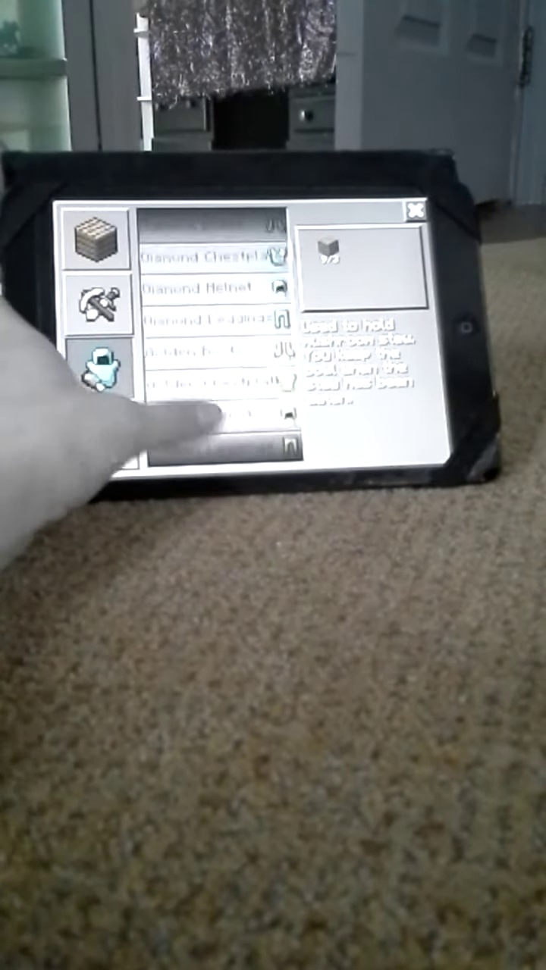
{"action": "scroll", "coordinate": [220, 341], "scroll_direction": "down", "scroll_amount": 3}
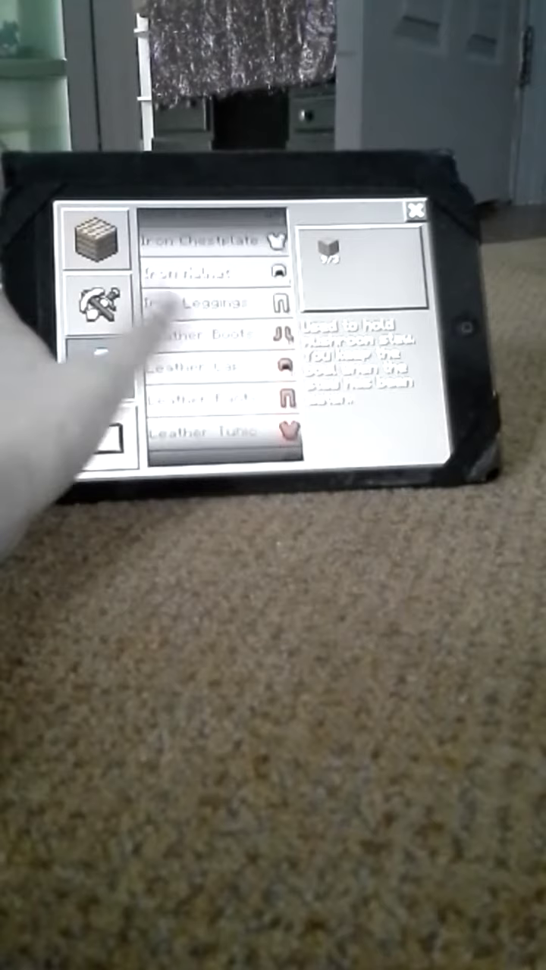
{"action": "scroll", "coordinate": [220, 341], "scroll_direction": "down", "scroll_amount": 3}
{"action": "left_click", "coordinate": [104, 438]}
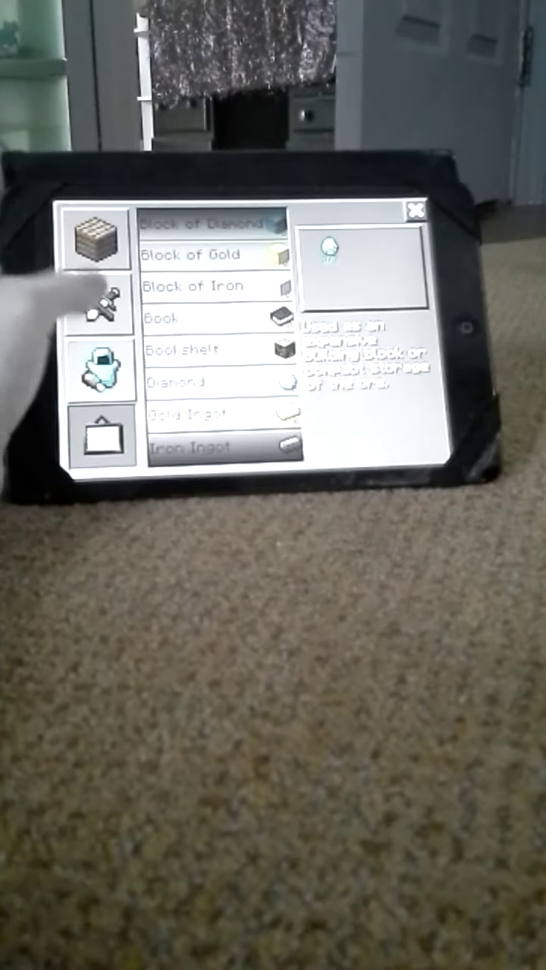
{"action": "left_click", "coordinate": [98, 304]}
{"action": "left_click", "coordinate": [96, 236]}
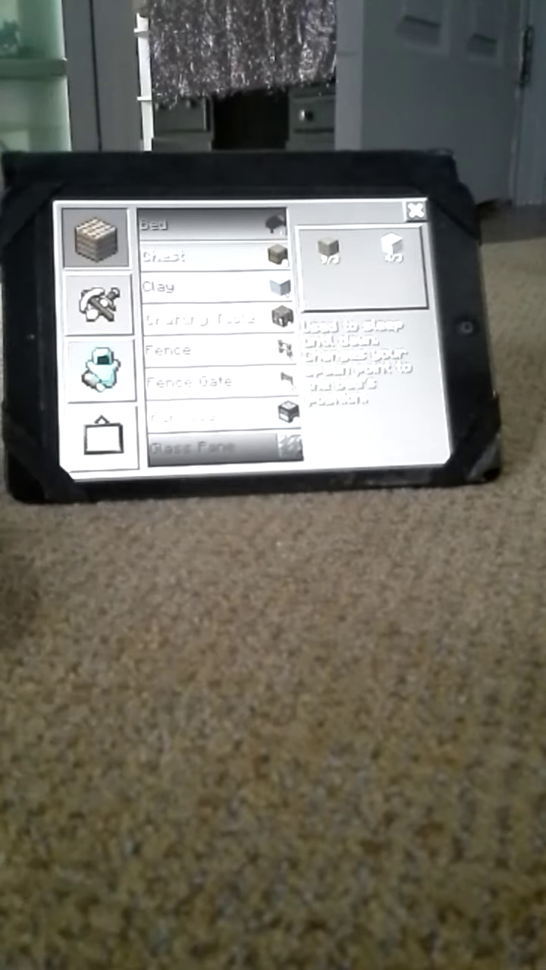
Move the bed from the carried inventory into the hotbar.
{"action": "left_click", "coordinate": [415, 210]}
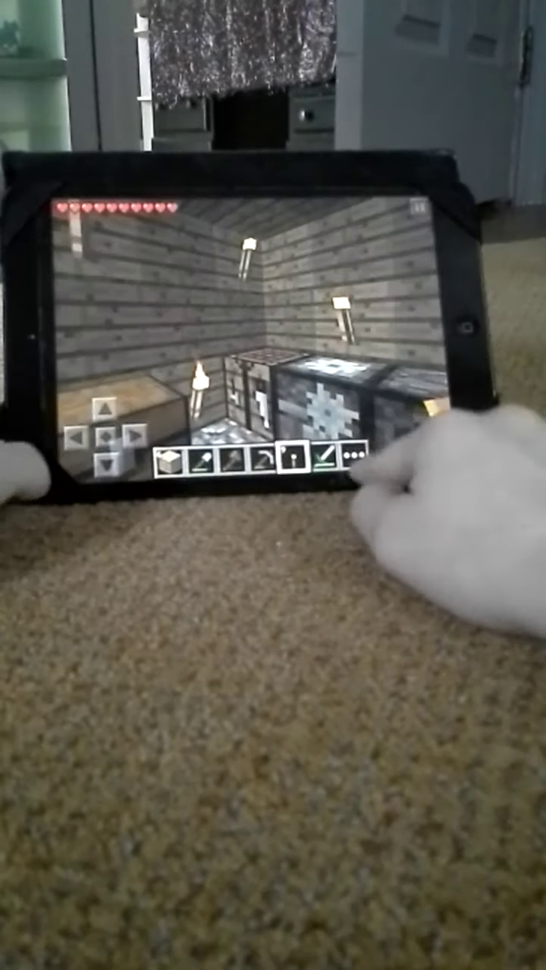
{"action": "left_click", "coordinate": [354, 453]}
{"action": "left_click", "coordinate": [161, 349]}
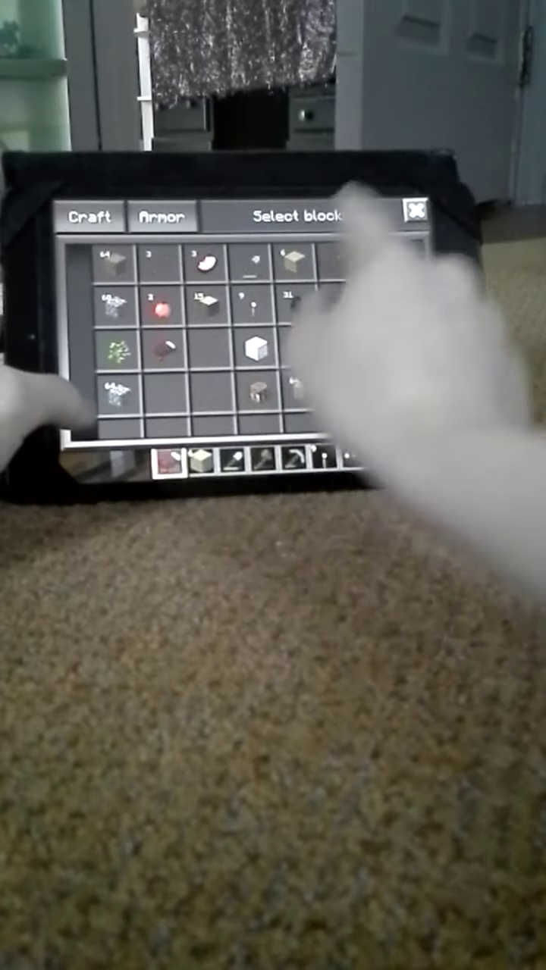
{"action": "left_click", "coordinate": [415, 210]}
Try sleeping in the bed, get refused in daytime, and recheck the inventory.
{"action": "mouse_move", "coordinate": [281, 390]}
{"action": "left_mouse_down"}
{"action": "mouse_move", "coordinate": [411, 379]}
{"action": "mouse_move", "coordinate": [250, 372]}
{"action": "mouse_move", "coordinate": [296, 356]}
{"action": "mouse_move", "coordinate": [249, 379]}
{"action": "mouse_move", "coordinate": [217, 326]}
{"action": "mouse_move", "coordinate": [228, 368]}
{"action": "mouse_move", "coordinate": [205, 345]}
{"action": "mouse_move", "coordinate": [217, 372]}
{"action": "mouse_move", "coordinate": [257, 360]}
{"action": "mouse_move", "coordinate": [325, 390]}
{"action": "mouse_move", "coordinate": [260, 401]}
{"action": "mouse_move", "coordinate": [273, 370]}
{"action": "left_mouse_up"}
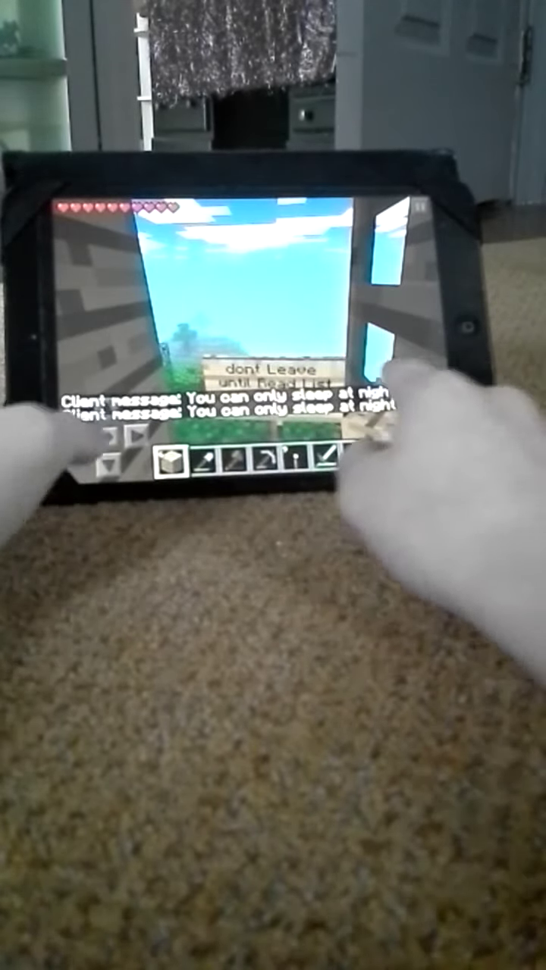
{"action": "mouse_move", "coordinate": [394, 375]}
{"action": "left_mouse_down"}
{"action": "mouse_move", "coordinate": [326, 410]}
{"action": "mouse_move", "coordinate": [349, 402]}
{"action": "mouse_move", "coordinate": [334, 398]}
{"action": "left_mouse_up"}
{"action": "left_click", "coordinate": [110, 464]}
{"action": "left_click", "coordinate": [315, 459]}
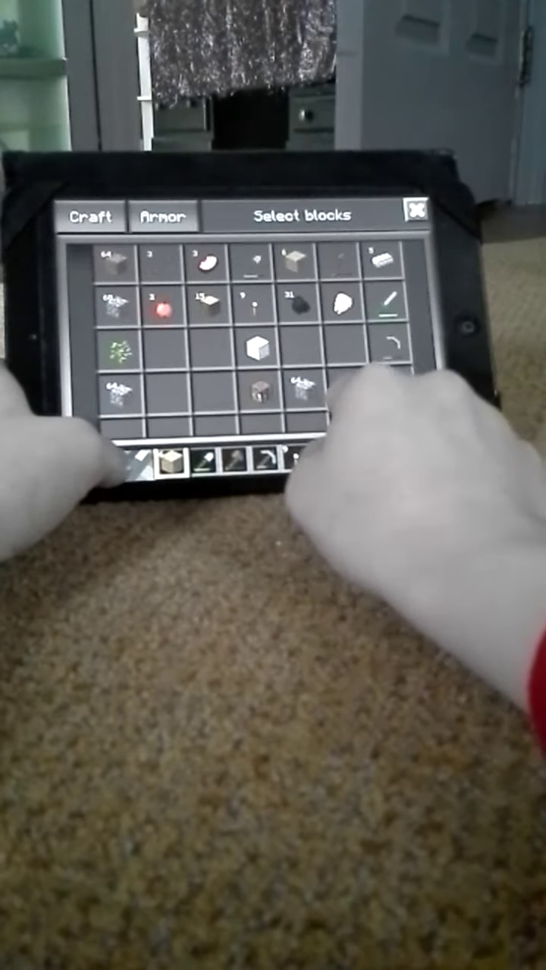
{"action": "scroll", "coordinate": [250, 341], "scroll_direction": "up", "scroll_amount": 1}
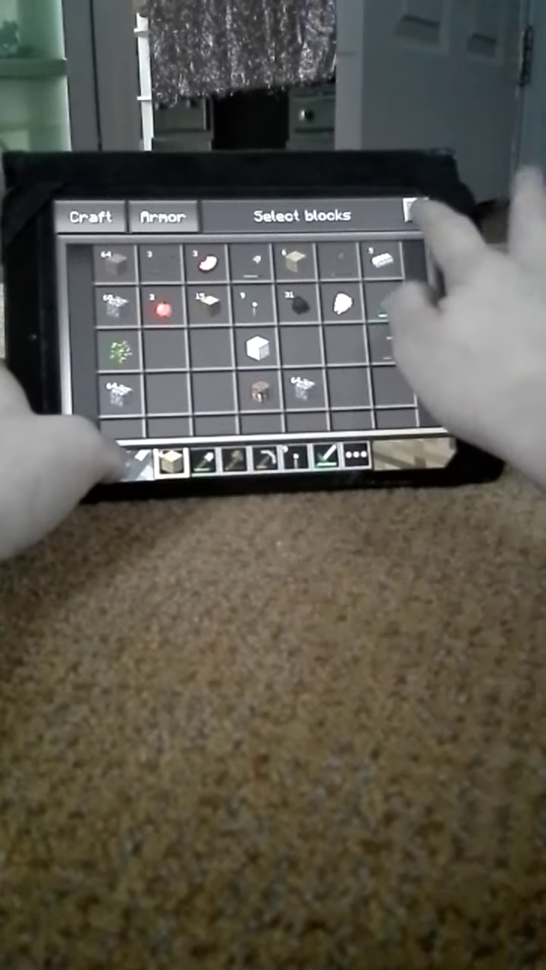
{"action": "left_click", "coordinate": [415, 209]}
{"action": "left_click_drag", "start_coordinate": [341, 341], "coordinate": [303, 401]}
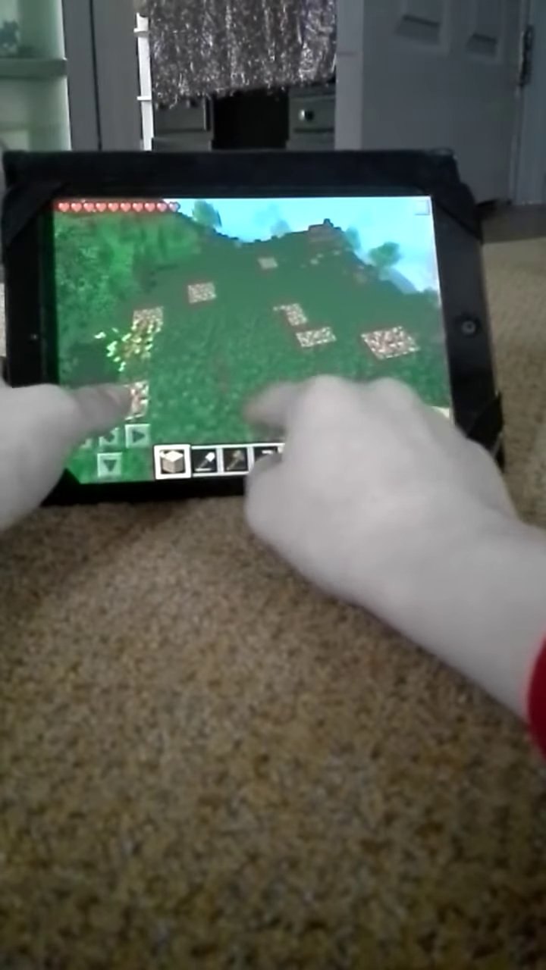
Place blocks on the grassy hillside and survey the sky, leaves and stone slope.
{"action": "mouse_move", "coordinate": [326, 371]}
{"action": "left_mouse_down"}
{"action": "mouse_move", "coordinate": [271, 401]}
{"action": "mouse_move", "coordinate": [326, 347]}
{"action": "mouse_move", "coordinate": [238, 346]}
{"action": "mouse_move", "coordinate": [319, 363]}
{"action": "mouse_move", "coordinate": [338, 360]}
{"action": "left_mouse_up"}
{"action": "mouse_move", "coordinate": [231, 400]}
{"action": "left_mouse_down"}
{"action": "mouse_move", "coordinate": [292, 347]}
{"action": "mouse_move", "coordinate": [244, 355]}
{"action": "left_mouse_up"}
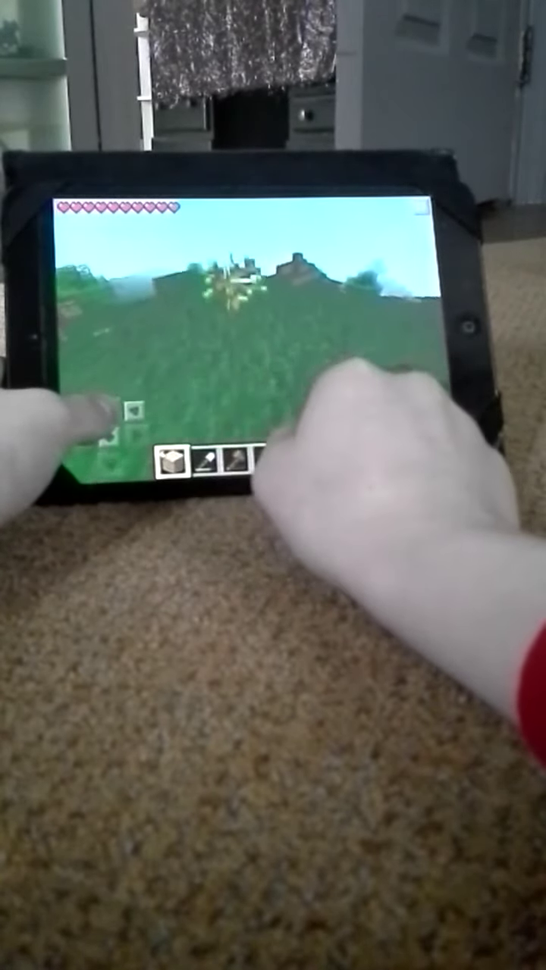
{"action": "mouse_move", "coordinate": [334, 372]}
{"action": "left_mouse_down"}
{"action": "mouse_move", "coordinate": [281, 379]}
{"action": "mouse_move", "coordinate": [227, 409]}
{"action": "mouse_move", "coordinate": [318, 379]}
{"action": "mouse_move", "coordinate": [260, 325]}
{"action": "mouse_move", "coordinate": [257, 304]}
{"action": "left_mouse_up"}
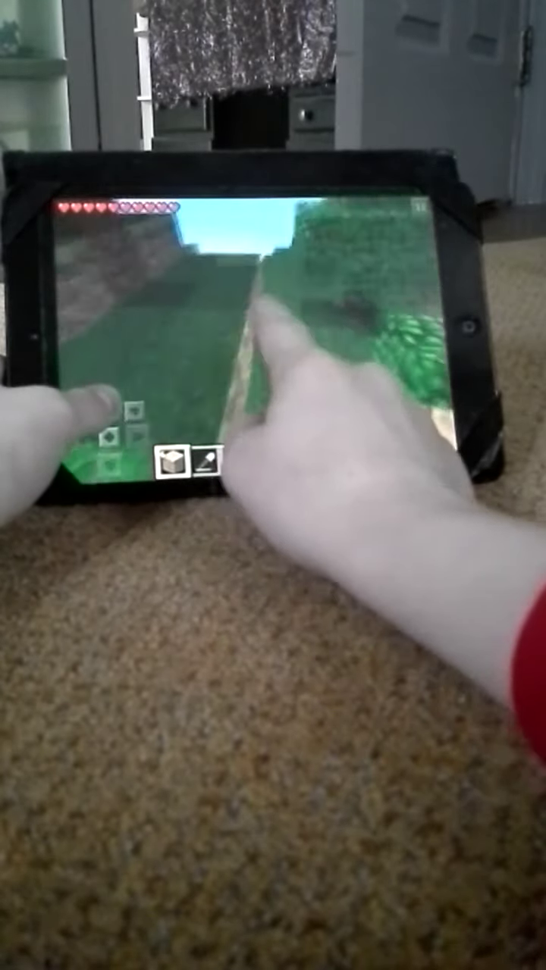
{"action": "mouse_move", "coordinate": [243, 364]}
{"action": "left_mouse_down"}
{"action": "mouse_move", "coordinate": [227, 379]}
{"action": "mouse_move", "coordinate": [238, 373]}
{"action": "mouse_move", "coordinate": [239, 390]}
{"action": "mouse_move", "coordinate": [296, 356]}
{"action": "mouse_move", "coordinate": [345, 349]}
{"action": "mouse_move", "coordinate": [277, 375]}
{"action": "left_mouse_up"}
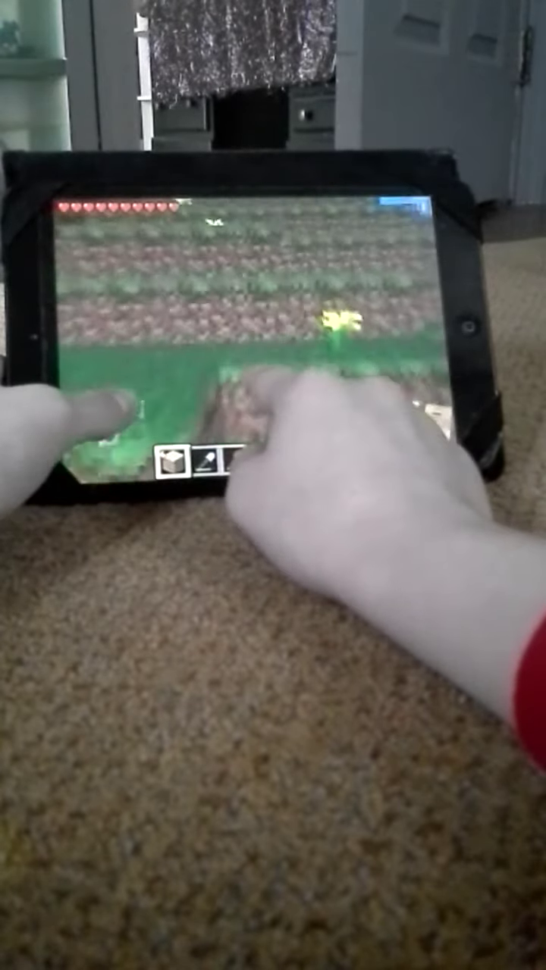
{"action": "left_click_drag", "start_coordinate": [243, 388], "coordinate": [228, 425]}
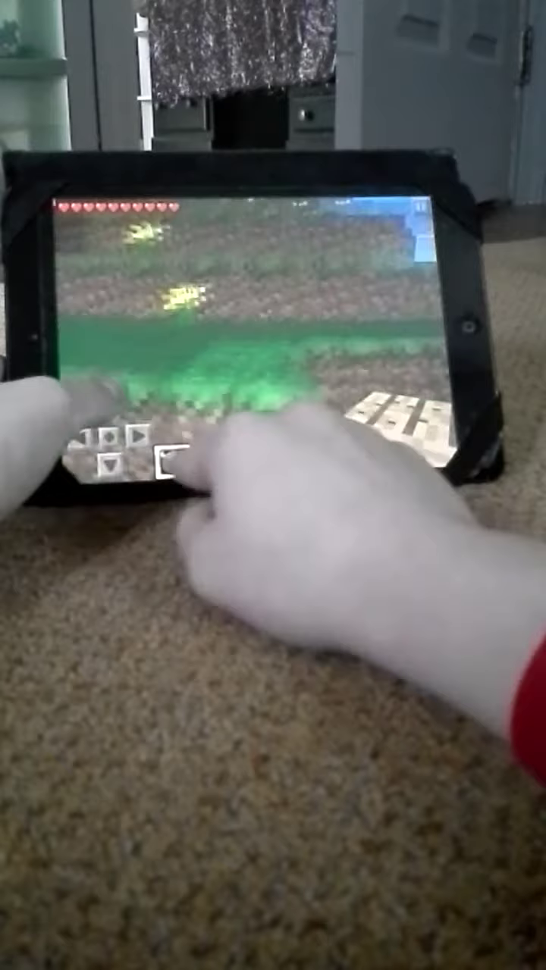
Equip the stone pickaxe, walk across the hillside, then switch to the stone sword.
{"action": "left_click", "coordinate": [237, 460]}
{"action": "mouse_move", "coordinate": [273, 424]}
{"action": "left_mouse_down"}
{"action": "mouse_move", "coordinate": [282, 401]}
{"action": "mouse_move", "coordinate": [311, 386]}
{"action": "left_mouse_up"}
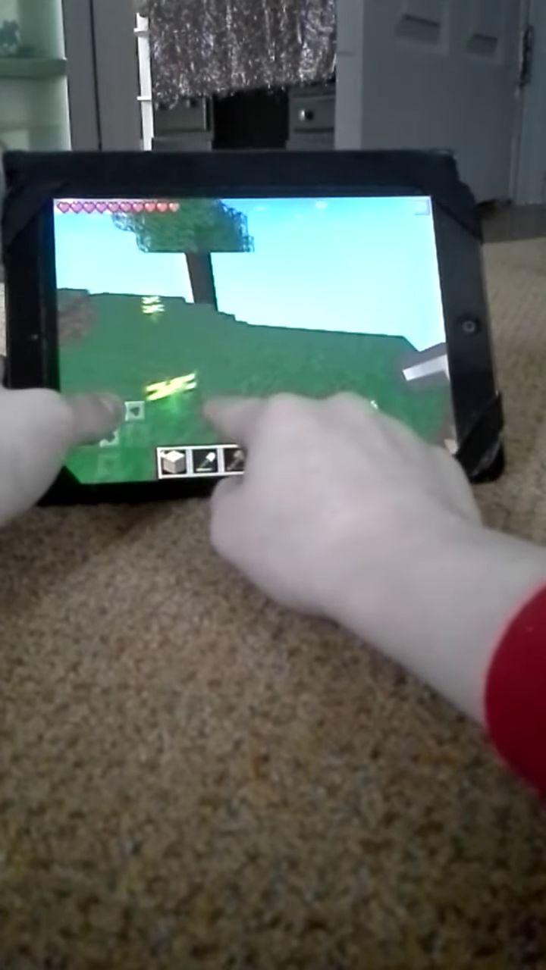
{"action": "left_click_drag", "start_coordinate": [213, 413], "coordinate": [216, 448]}
{"action": "mouse_move", "coordinate": [270, 383]}
{"action": "left_mouse_down"}
{"action": "mouse_move", "coordinate": [220, 413]}
{"action": "mouse_move", "coordinate": [273, 425]}
{"action": "left_mouse_up"}
{"action": "left_click", "coordinate": [265, 457]}
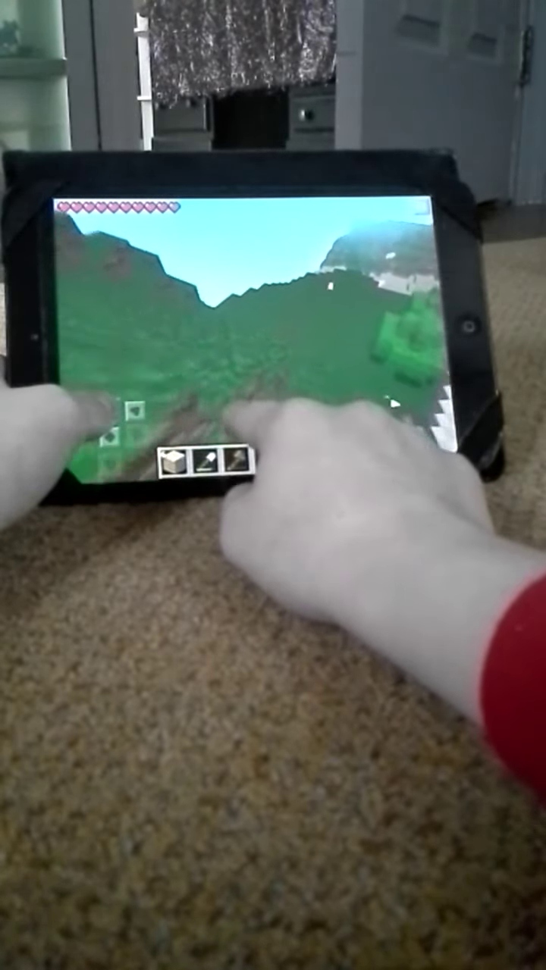
Approach the pig and look around the field, trees and stone mountain.
{"action": "mouse_move", "coordinate": [216, 417]}
{"action": "left_mouse_down"}
{"action": "mouse_move", "coordinate": [238, 396]}
{"action": "mouse_move", "coordinate": [205, 438]}
{"action": "mouse_move", "coordinate": [269, 486]}
{"action": "mouse_move", "coordinate": [322, 371]}
{"action": "mouse_move", "coordinate": [313, 260]}
{"action": "mouse_move", "coordinate": [285, 299]}
{"action": "mouse_move", "coordinate": [235, 299]}
{"action": "left_mouse_up"}
{"action": "mouse_move", "coordinate": [288, 337]}
{"action": "left_mouse_down"}
{"action": "mouse_move", "coordinate": [217, 379]}
{"action": "mouse_move", "coordinate": [227, 379]}
{"action": "mouse_move", "coordinate": [228, 326]}
{"action": "mouse_move", "coordinate": [235, 379]}
{"action": "mouse_move", "coordinate": [325, 386]}
{"action": "mouse_move", "coordinate": [300, 371]}
{"action": "left_mouse_up"}
{"action": "mouse_move", "coordinate": [265, 368]}
{"action": "left_mouse_down"}
{"action": "mouse_move", "coordinate": [357, 346]}
{"action": "mouse_move", "coordinate": [250, 386]}
{"action": "mouse_move", "coordinate": [277, 364]}
{"action": "mouse_move", "coordinate": [303, 379]}
{"action": "mouse_move", "coordinate": [238, 390]}
{"action": "mouse_move", "coordinate": [250, 401]}
{"action": "mouse_move", "coordinate": [235, 421]}
{"action": "mouse_move", "coordinate": [260, 325]}
{"action": "mouse_move", "coordinate": [249, 347]}
{"action": "mouse_move", "coordinate": [314, 293]}
{"action": "mouse_move", "coordinate": [299, 311]}
{"action": "left_mouse_up"}
{"action": "mouse_move", "coordinate": [333, 345]}
{"action": "left_mouse_down"}
{"action": "mouse_move", "coordinate": [325, 368]}
{"action": "mouse_move", "coordinate": [303, 325]}
{"action": "mouse_move", "coordinate": [282, 331]}
{"action": "mouse_move", "coordinate": [325, 379]}
{"action": "mouse_move", "coordinate": [307, 383]}
{"action": "left_mouse_up"}
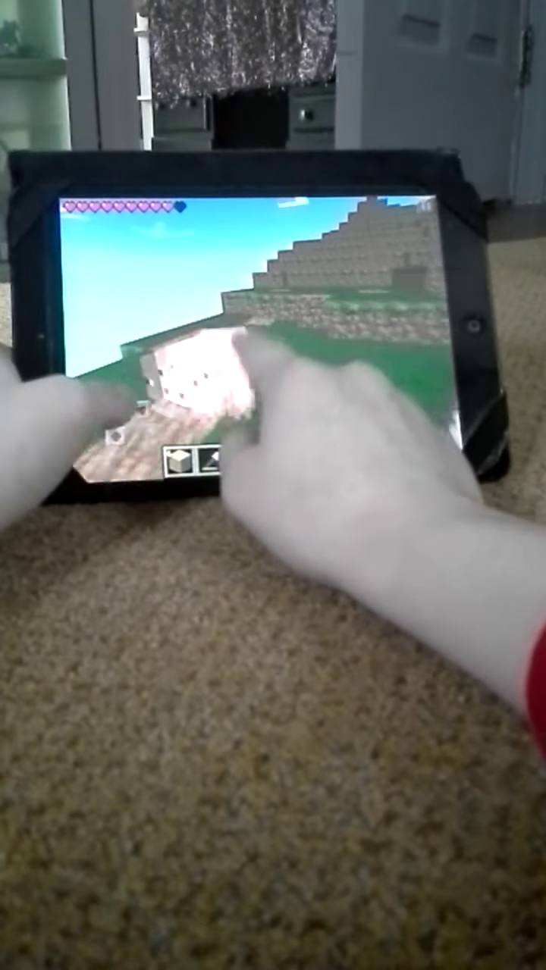
{"action": "mouse_move", "coordinate": [228, 371]}
{"action": "left_mouse_down"}
{"action": "mouse_move", "coordinate": [193, 390]}
{"action": "mouse_move", "coordinate": [261, 410]}
{"action": "mouse_move", "coordinate": [326, 391]}
{"action": "mouse_move", "coordinate": [319, 364]}
{"action": "left_mouse_up"}
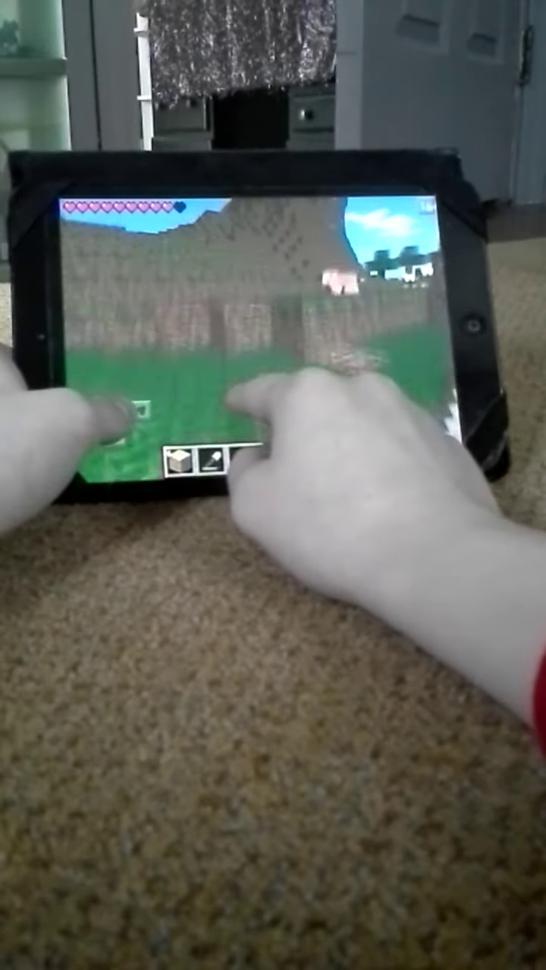
{"action": "left_click_drag", "start_coordinate": [250, 391], "coordinate": [333, 363]}
{"action": "mouse_move", "coordinate": [300, 375]}
{"action": "left_mouse_down"}
{"action": "mouse_move", "coordinate": [300, 333]}
{"action": "mouse_move", "coordinate": [257, 379]}
{"action": "left_mouse_up"}
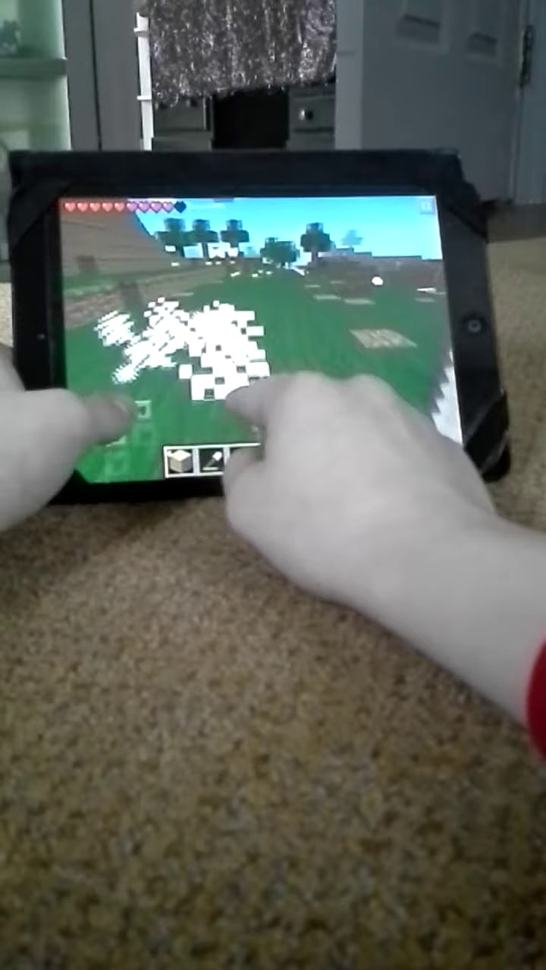
{"action": "mouse_move", "coordinate": [217, 368]}
{"action": "left_mouse_down"}
{"action": "mouse_move", "coordinate": [228, 347]}
{"action": "mouse_move", "coordinate": [293, 347]}
{"action": "mouse_move", "coordinate": [273, 448]}
{"action": "left_mouse_up"}
Swap between pickaxe and sword while turning past the chicken and sheep to the dirt wall.
{"action": "left_click", "coordinate": [273, 457]}
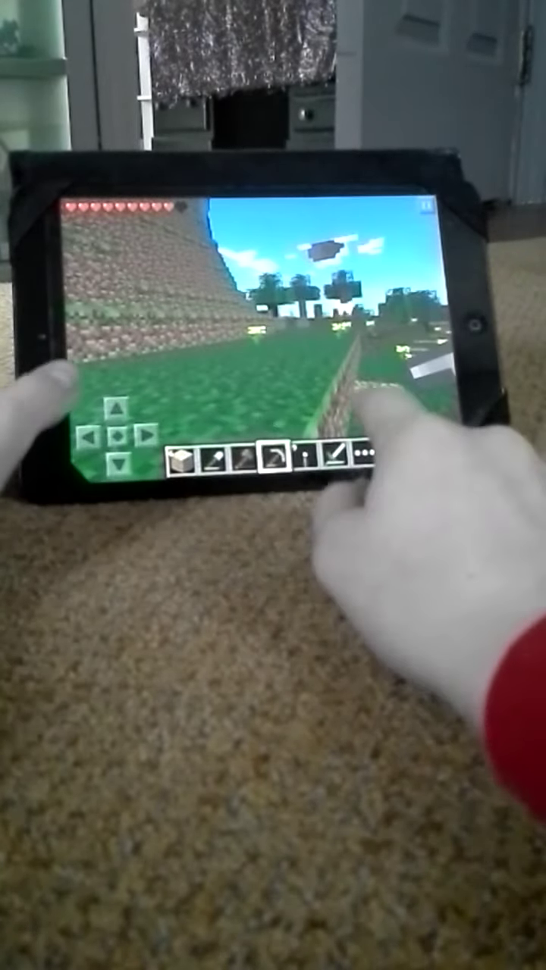
{"action": "mouse_move", "coordinate": [357, 390]}
{"action": "left_mouse_down"}
{"action": "mouse_move", "coordinate": [337, 376]}
{"action": "mouse_move", "coordinate": [326, 357]}
{"action": "left_mouse_up"}
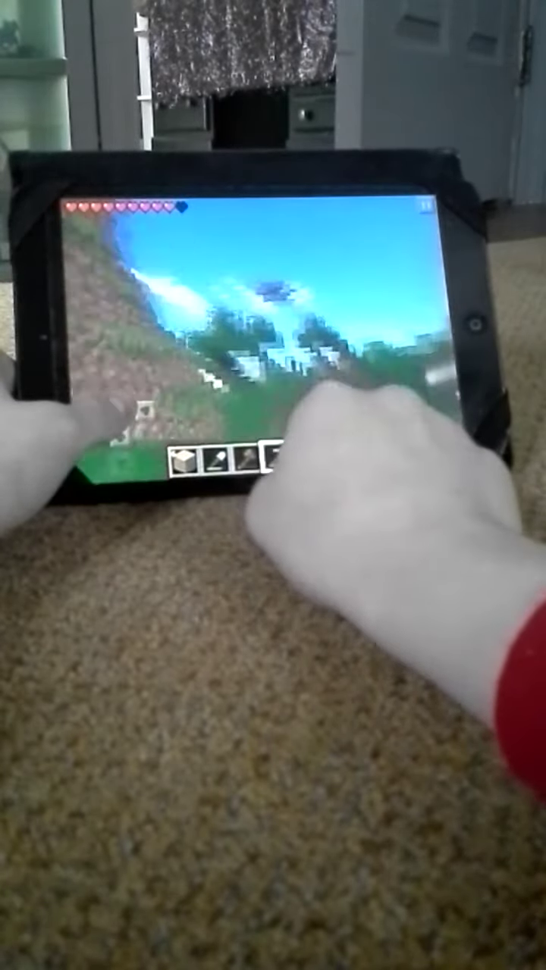
{"action": "mouse_move", "coordinate": [303, 406]}
{"action": "left_mouse_down"}
{"action": "mouse_move", "coordinate": [238, 314]}
{"action": "mouse_move", "coordinate": [325, 346]}
{"action": "mouse_move", "coordinate": [296, 387]}
{"action": "mouse_move", "coordinate": [228, 440]}
{"action": "left_mouse_up"}
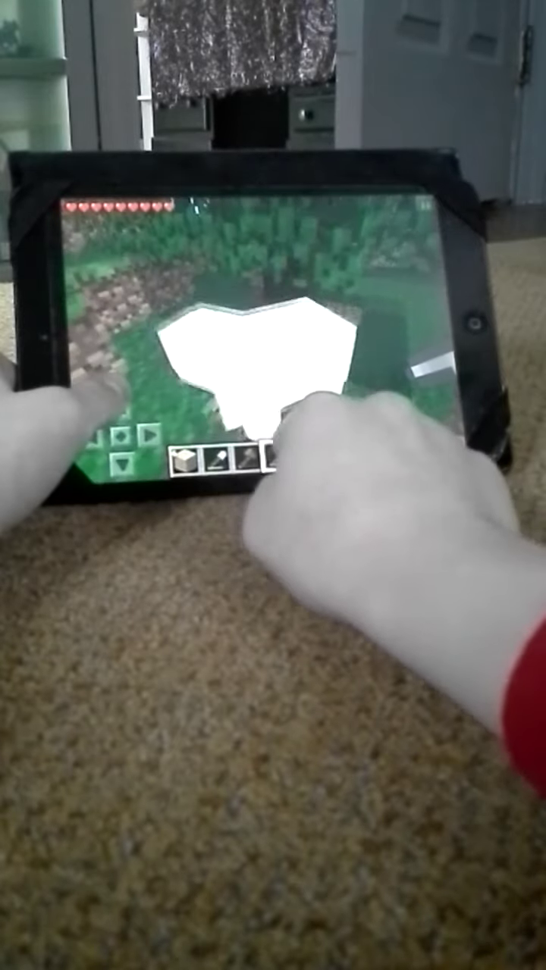
{"action": "left_click", "coordinate": [310, 457]}
{"action": "mouse_move", "coordinate": [280, 342]}
{"action": "left_mouse_down"}
{"action": "mouse_move", "coordinate": [141, 321]}
{"action": "mouse_move", "coordinate": [255, 293]}
{"action": "mouse_move", "coordinate": [227, 369]}
{"action": "mouse_move", "coordinate": [257, 361]}
{"action": "mouse_move", "coordinate": [282, 325]}
{"action": "mouse_move", "coordinate": [326, 325]}
{"action": "mouse_move", "coordinate": [288, 379]}
{"action": "mouse_move", "coordinate": [250, 357]}
{"action": "mouse_move", "coordinate": [273, 363]}
{"action": "left_mouse_up"}
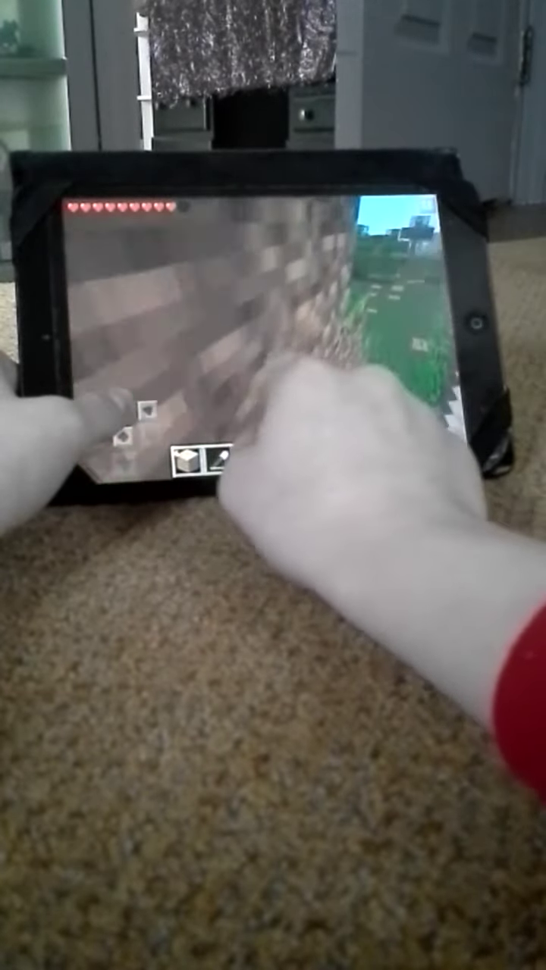
{"action": "mouse_move", "coordinate": [326, 376]}
{"action": "left_mouse_down"}
{"action": "mouse_move", "coordinate": [250, 402]}
{"action": "mouse_move", "coordinate": [326, 413]}
{"action": "left_mouse_up"}
Add a second block to the hotbar and face a block on the stone pillar.
{"action": "left_click", "coordinate": [334, 459]}
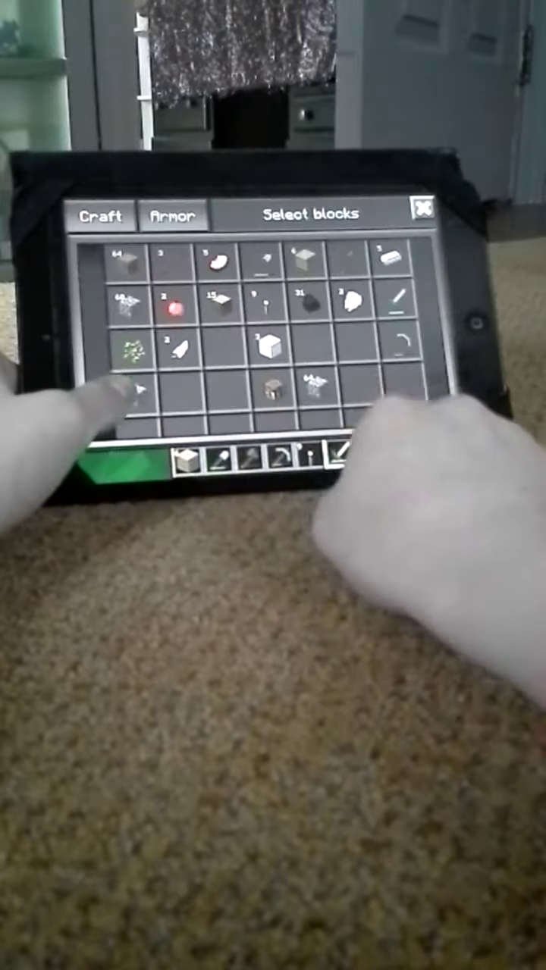
{"action": "left_click", "coordinate": [421, 207]}
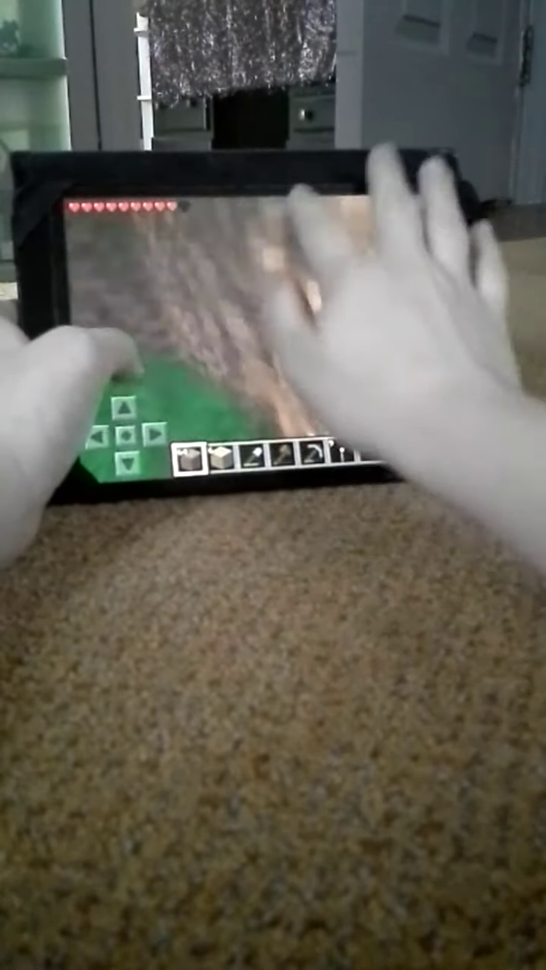
{"action": "mouse_move", "coordinate": [303, 364]}
{"action": "left_mouse_down"}
{"action": "mouse_move", "coordinate": [280, 326]}
{"action": "mouse_move", "coordinate": [269, 349]}
{"action": "mouse_move", "coordinate": [281, 379]}
{"action": "mouse_move", "coordinate": [281, 357]}
{"action": "mouse_move", "coordinate": [303, 368]}
{"action": "mouse_move", "coordinate": [292, 360]}
{"action": "left_mouse_up"}
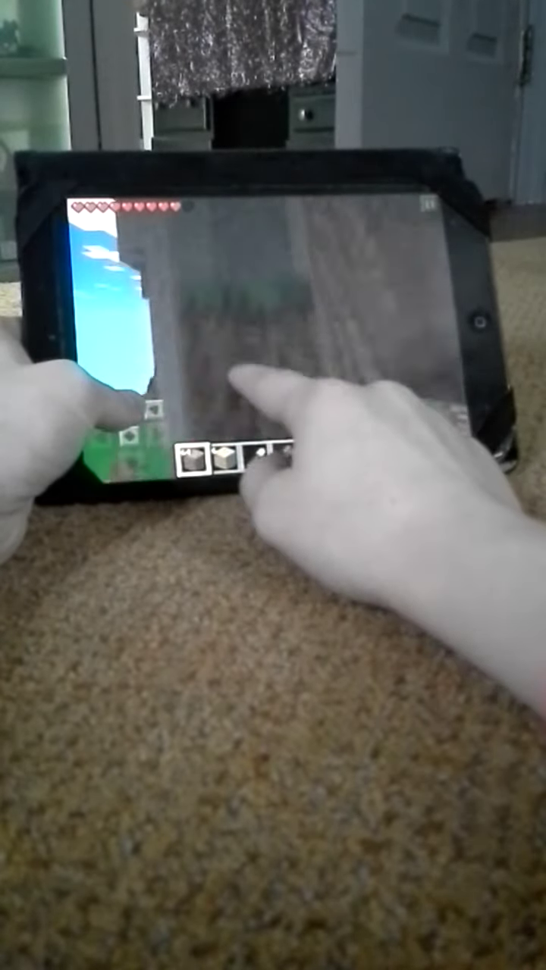
{"action": "mouse_move", "coordinate": [234, 373]}
{"action": "left_mouse_down"}
{"action": "mouse_move", "coordinate": [270, 386]}
{"action": "mouse_move", "coordinate": [314, 319]}
{"action": "mouse_move", "coordinate": [228, 417]}
{"action": "mouse_move", "coordinate": [304, 314]}
{"action": "mouse_move", "coordinate": [262, 402]}
{"action": "left_mouse_up"}
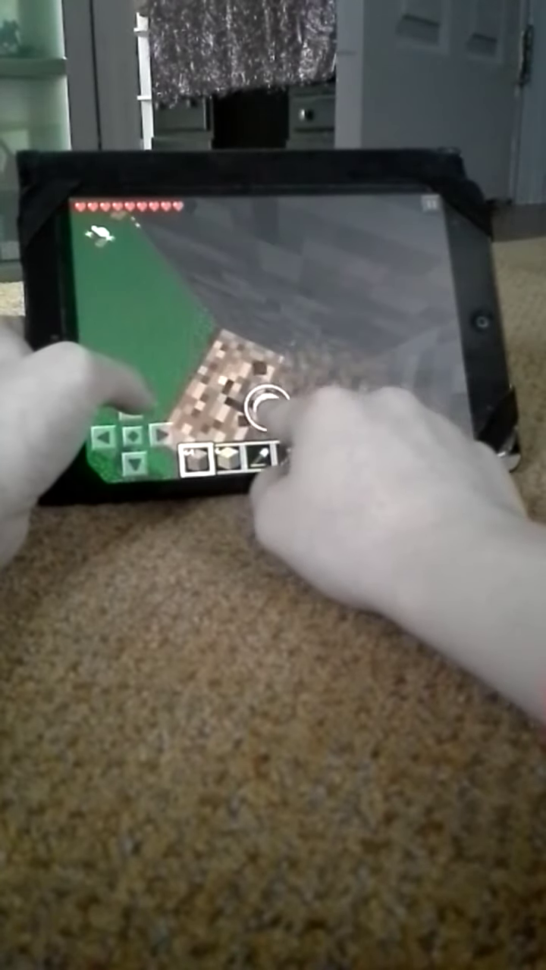
Equip the stone slot and mine downward through dirt and stone into darkness.
{"action": "left_click", "coordinate": [258, 456]}
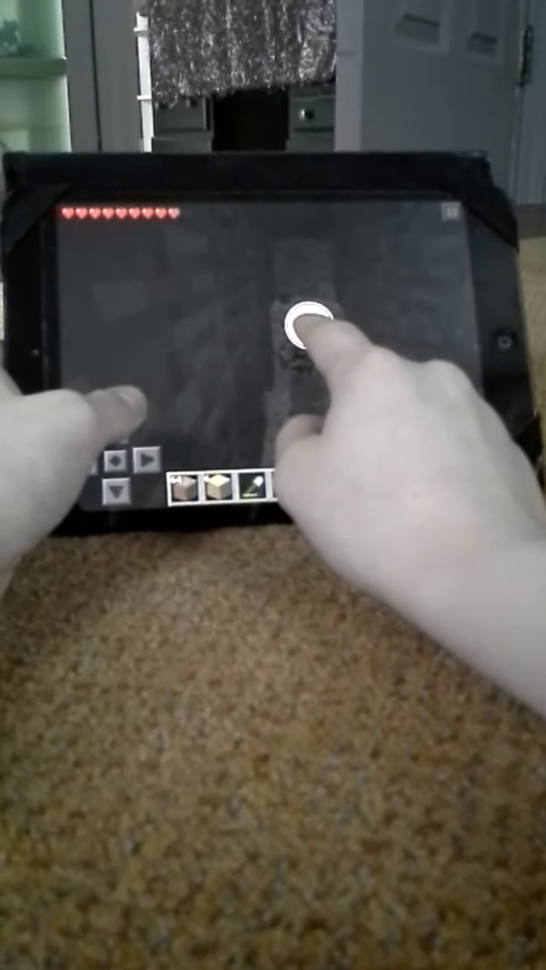
Place a torch on the tunnel wall and look down the stone tunnel.
{"action": "left_click", "coordinate": [253, 486]}
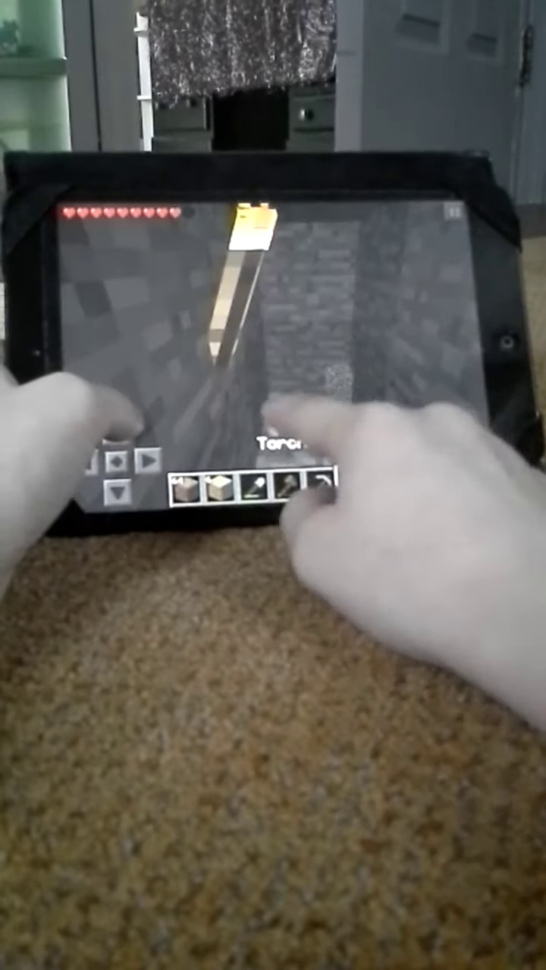
{"action": "left_click_drag", "start_coordinate": [273, 409], "coordinate": [304, 394]}
{"action": "left_click", "coordinate": [254, 390]}
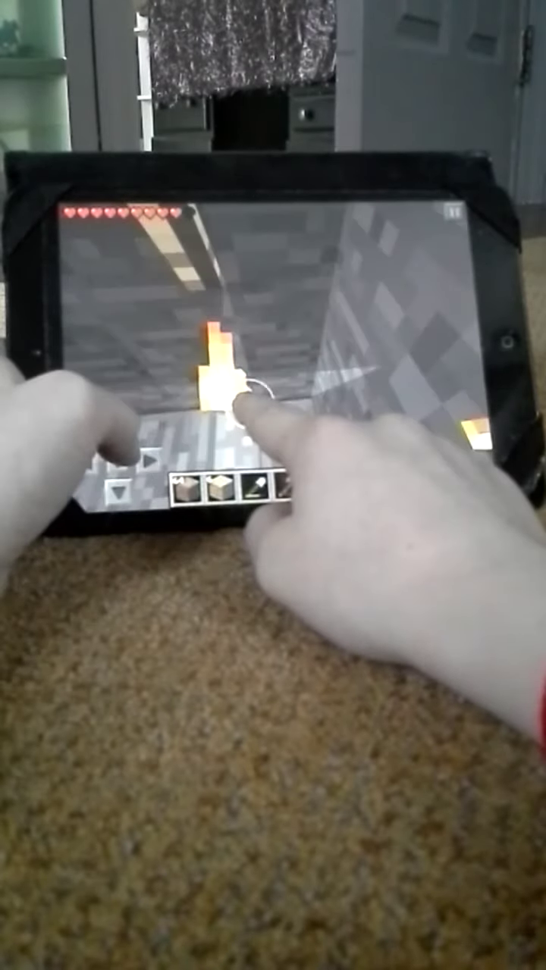
{"action": "left_click_drag", "start_coordinate": [410, 433], "coordinate": [326, 414]}
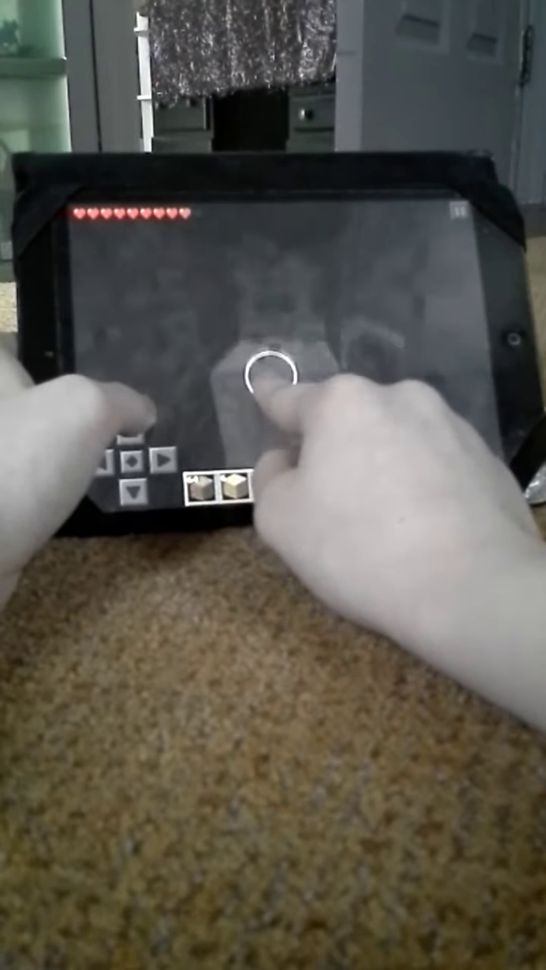
Look along the dark tunnel and re-equip the pickaxe facing the lighter stone.
{"action": "mouse_move", "coordinate": [267, 410]}
{"action": "left_mouse_down"}
{"action": "mouse_move", "coordinate": [274, 345]}
{"action": "mouse_move", "coordinate": [279, 379]}
{"action": "mouse_move", "coordinate": [357, 357]}
{"action": "left_mouse_up"}
{"action": "left_click_drag", "start_coordinate": [314, 340], "coordinate": [260, 412]}
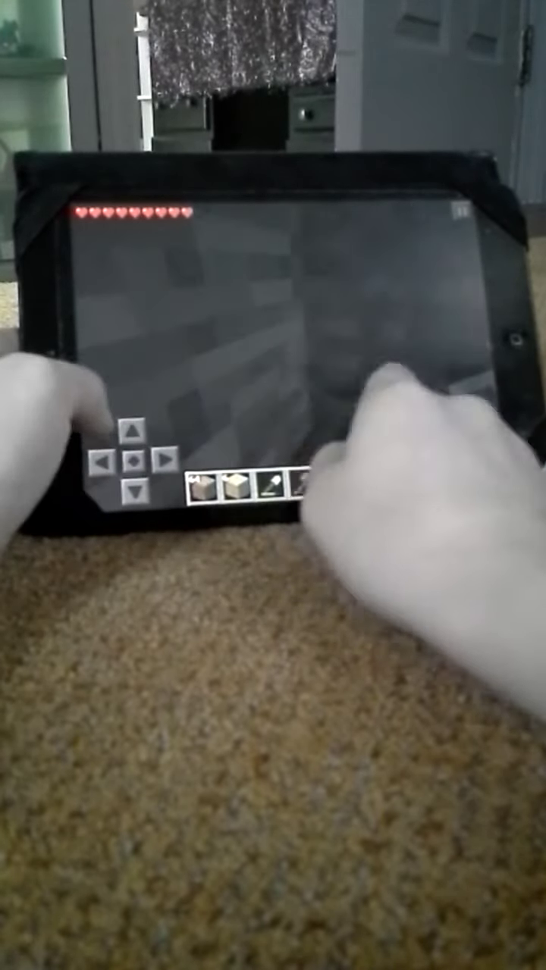
{"action": "mouse_move", "coordinate": [383, 375]}
{"action": "left_mouse_down"}
{"action": "mouse_move", "coordinate": [267, 376]}
{"action": "mouse_move", "coordinate": [275, 379]}
{"action": "left_mouse_up"}
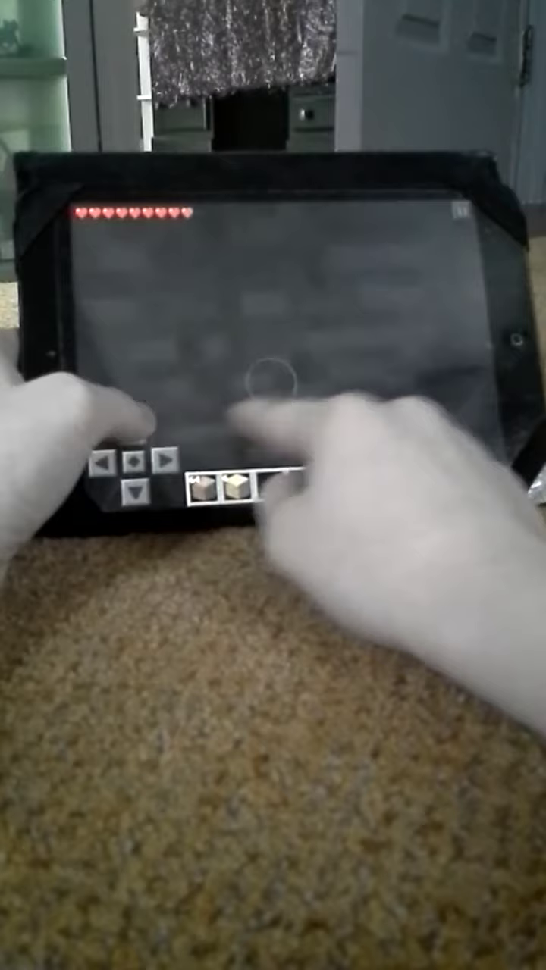
{"action": "left_click", "coordinate": [333, 483]}
{"action": "left_click_drag", "start_coordinate": [412, 410], "coordinate": [357, 390]}
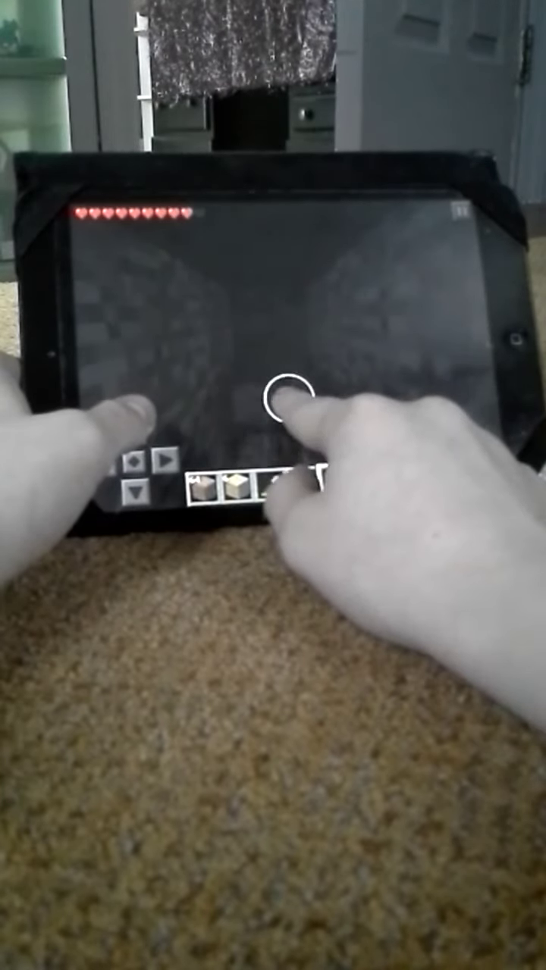
With a torch in hand, walk the dark corridor, then re-equip the stone pickaxe.
{"action": "left_click", "coordinate": [336, 482]}
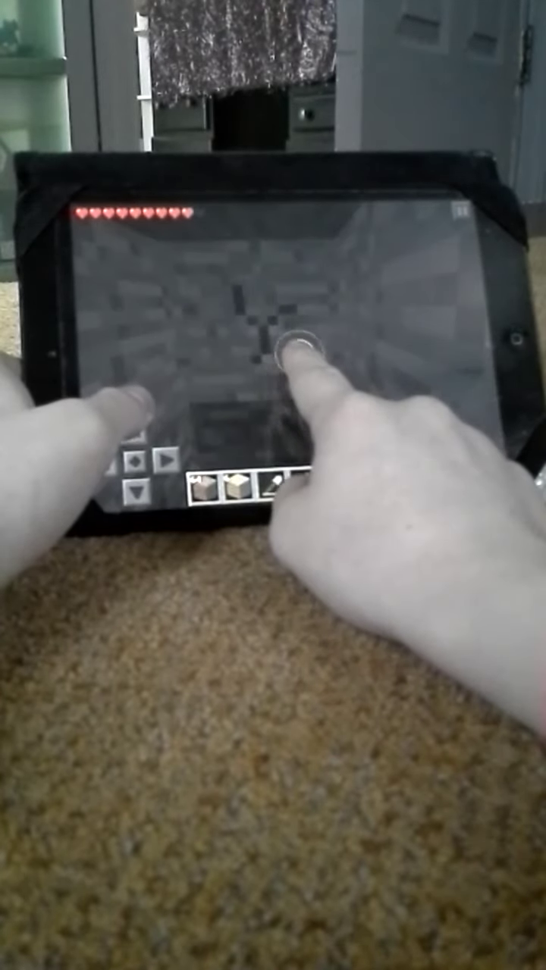
{"action": "mouse_move", "coordinate": [298, 355]}
{"action": "left_mouse_down"}
{"action": "mouse_move", "coordinate": [292, 368]}
{"action": "mouse_move", "coordinate": [288, 343]}
{"action": "left_mouse_up"}
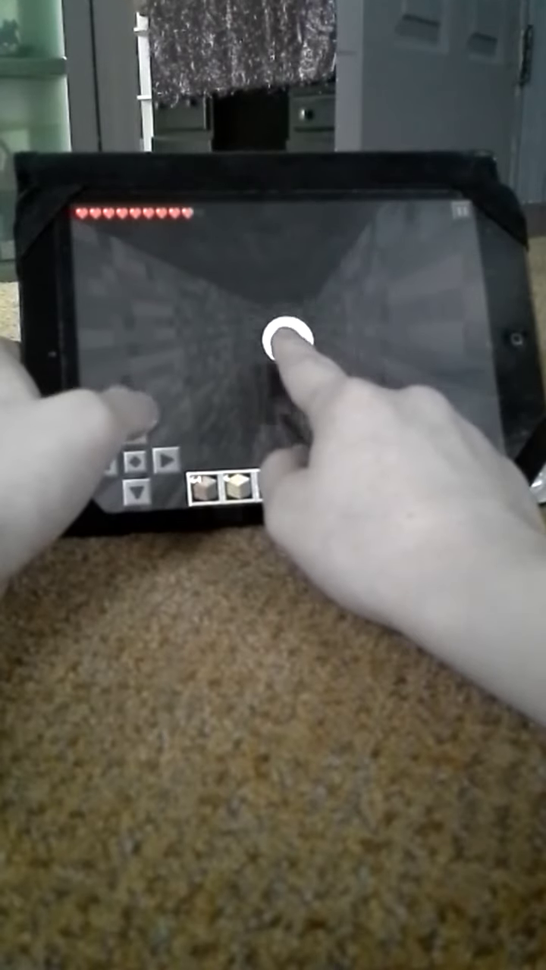
{"action": "left_click_drag", "start_coordinate": [284, 370], "coordinate": [284, 383]}
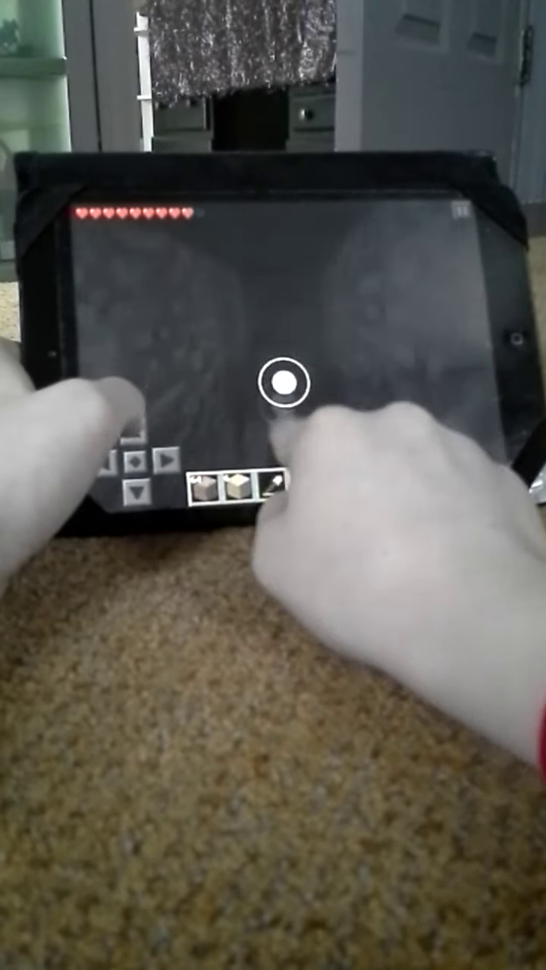
{"action": "left_click", "coordinate": [137, 440]}
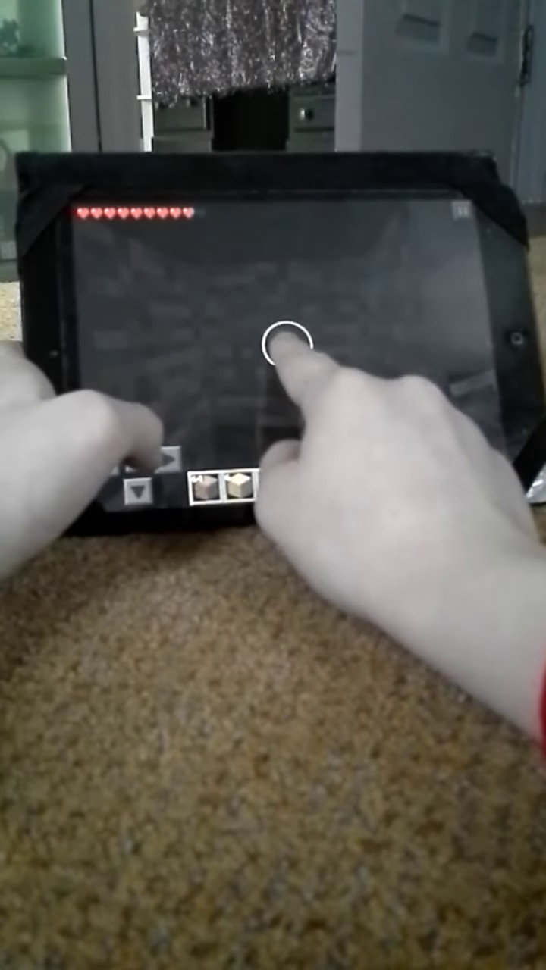
{"action": "left_click_drag", "start_coordinate": [287, 385], "coordinate": [314, 397]}
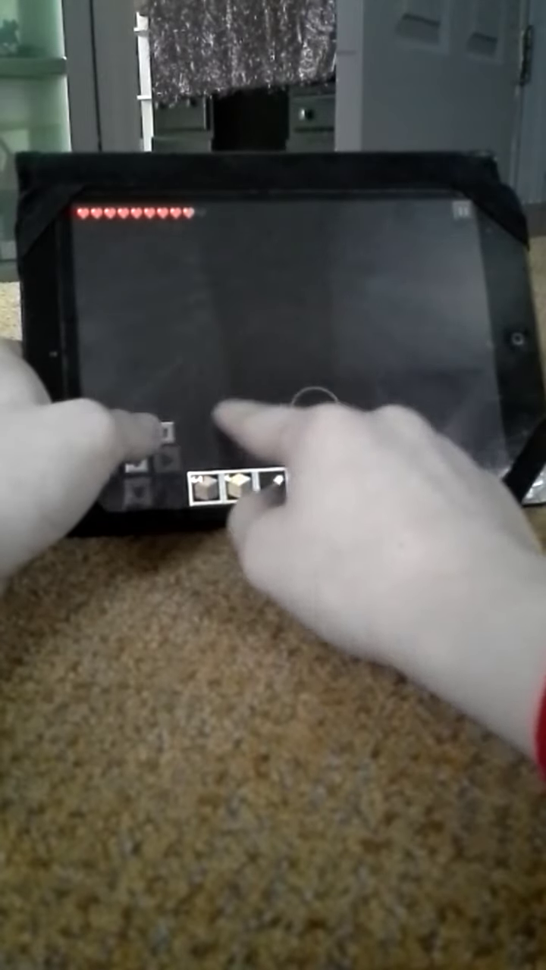
{"action": "left_click", "coordinate": [339, 481]}
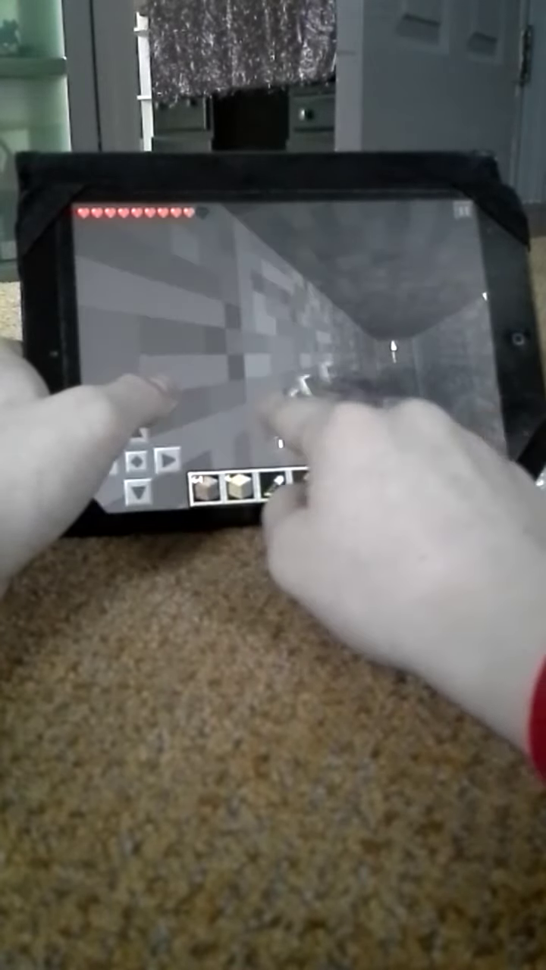
{"action": "left_click_drag", "start_coordinate": [346, 368], "coordinate": [358, 401]}
{"action": "left_click", "coordinate": [137, 433]}
{"action": "left_click", "coordinate": [136, 455]}
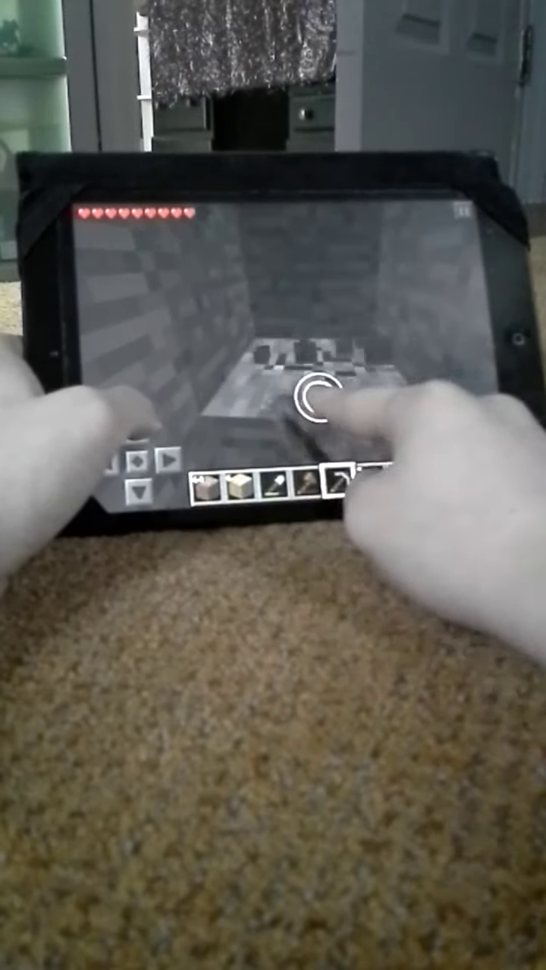
Open and close the block inventory, then walk along the tunnel to the cracked wall.
{"action": "left_click_drag", "start_coordinate": [320, 385], "coordinate": [325, 356]}
{"action": "left_click", "coordinate": [421, 479]}
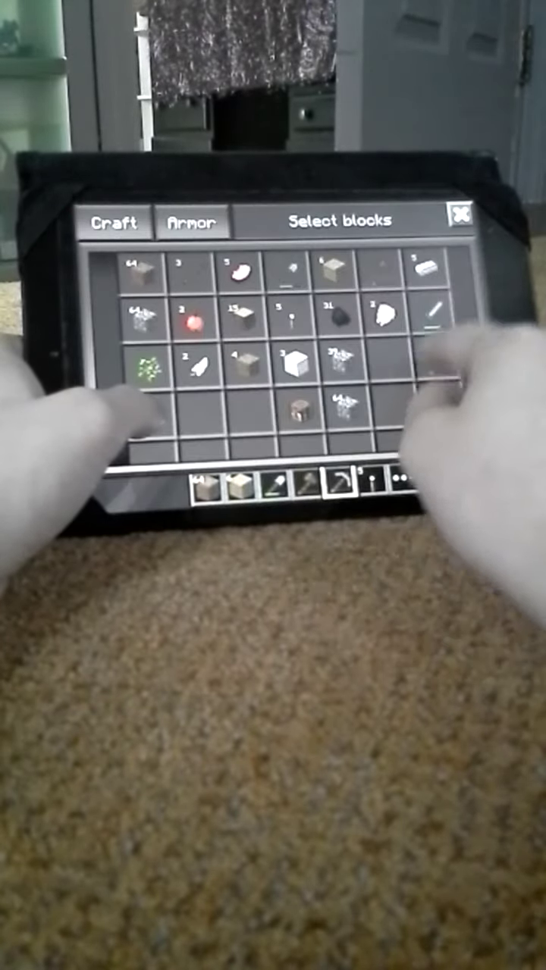
{"action": "left_click", "coordinate": [460, 214]}
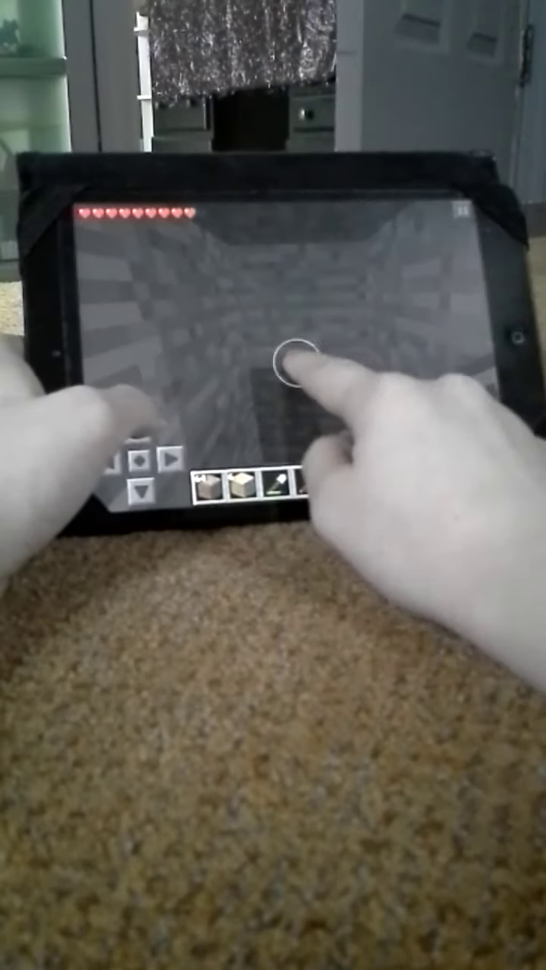
{"action": "left_click_drag", "start_coordinate": [297, 363], "coordinate": [295, 351]}
{"action": "left_click", "coordinate": [137, 430]}
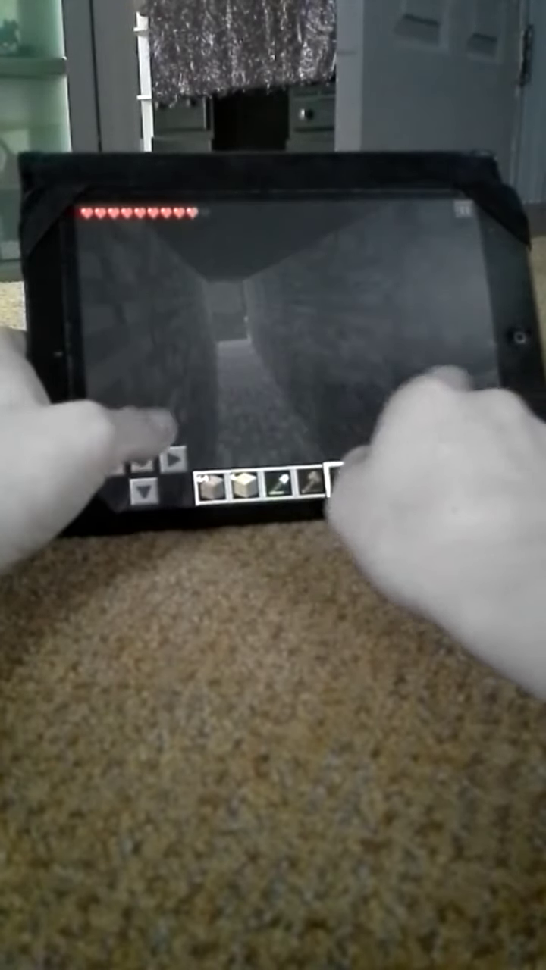
Turn to the flat stone wall and mine a block from it.
{"action": "left_click_drag", "start_coordinate": [356, 424], "coordinate": [288, 409]}
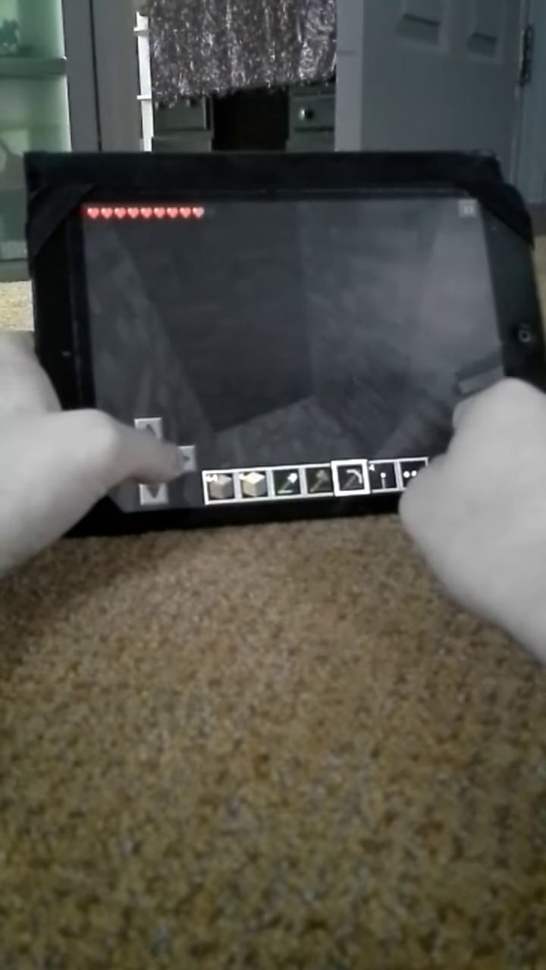
{"action": "left_click_drag", "start_coordinate": [271, 369], "coordinate": [462, 371]}
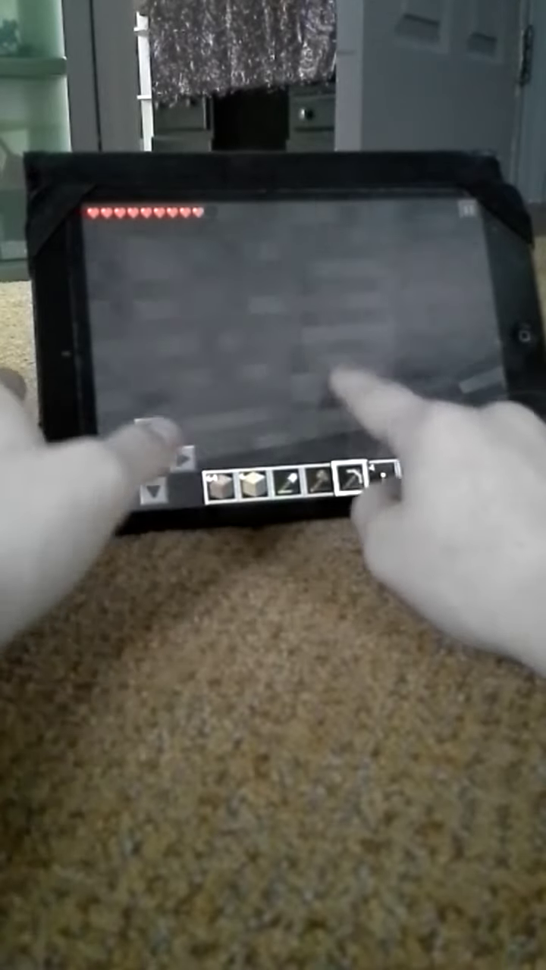
{"action": "left_click_drag", "start_coordinate": [389, 379], "coordinate": [347, 373]}
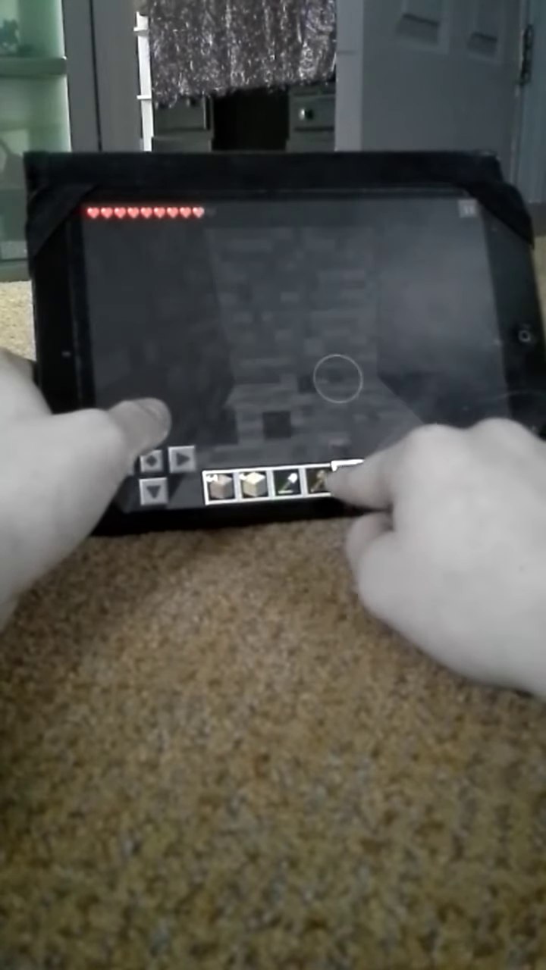
Check the block inventory, then browse the stone tool recipes in the crafting Tools tab.
{"action": "left_click", "coordinate": [409, 473]}
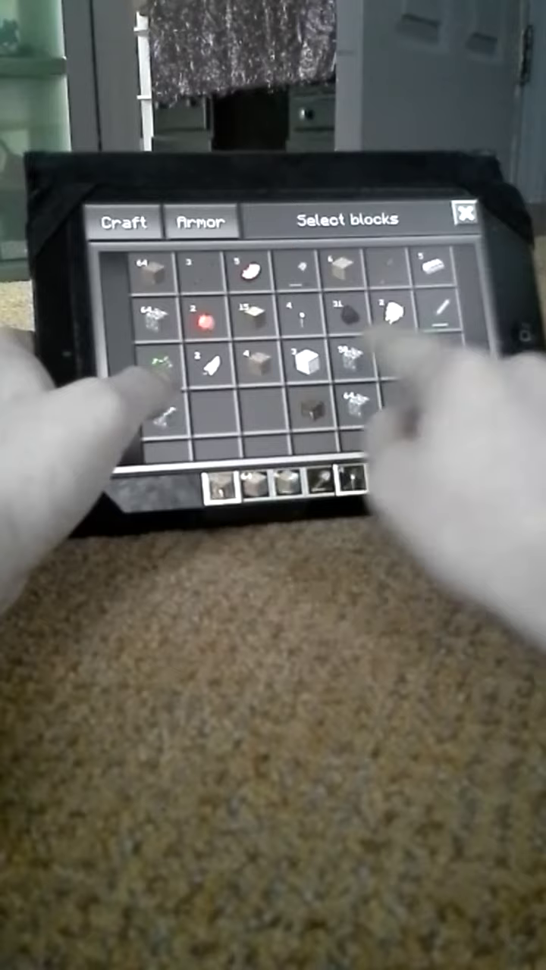
{"action": "left_click", "coordinate": [465, 213]}
{"action": "left_click", "coordinate": [307, 350]}
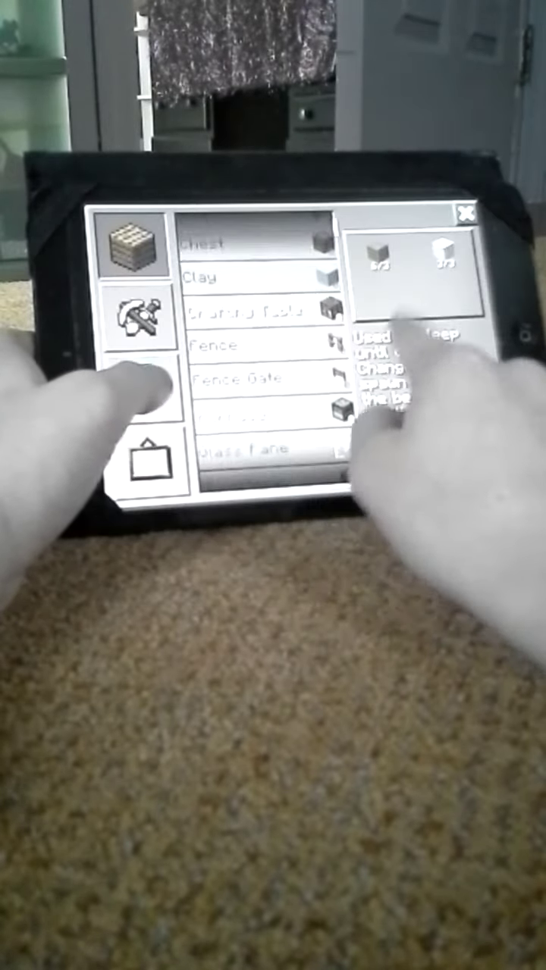
{"action": "left_click", "coordinate": [141, 314]}
{"action": "scroll", "coordinate": [304, 379], "scroll_direction": "down", "scroll_amount": 5}
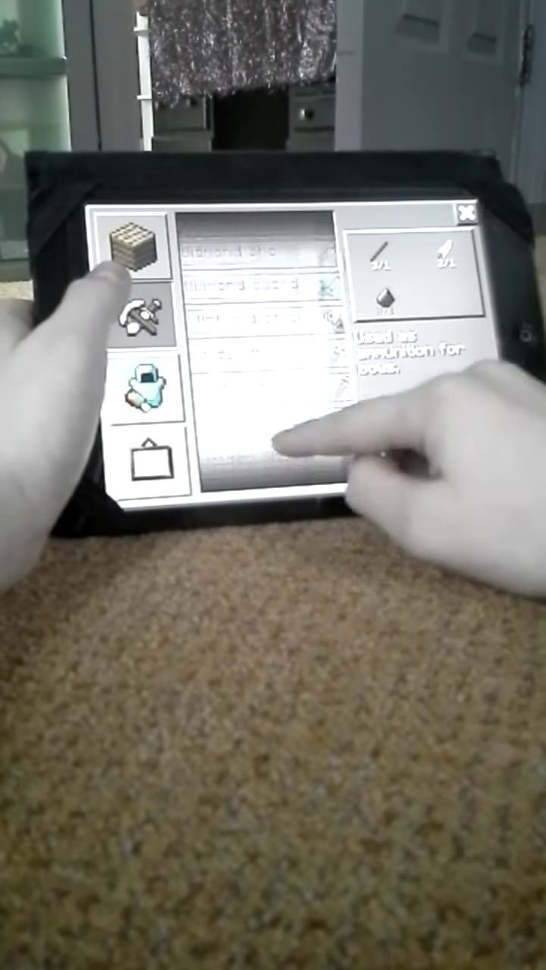
{"action": "scroll", "coordinate": [326, 356], "scroll_direction": "down", "scroll_amount": 5}
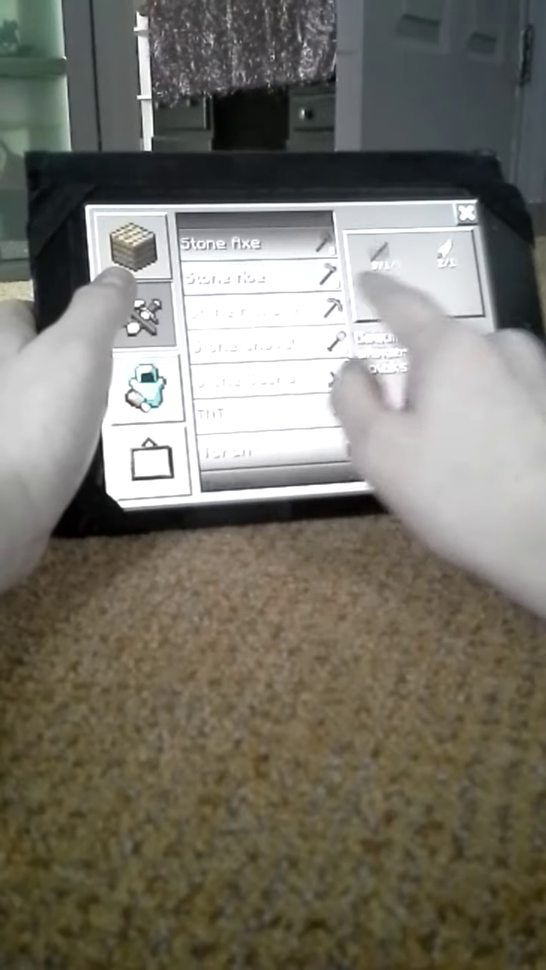
{"action": "left_click", "coordinate": [466, 213]}
Put the pickaxe in the hotbar and start breaking the floor block.
{"action": "left_click", "coordinate": [465, 216]}
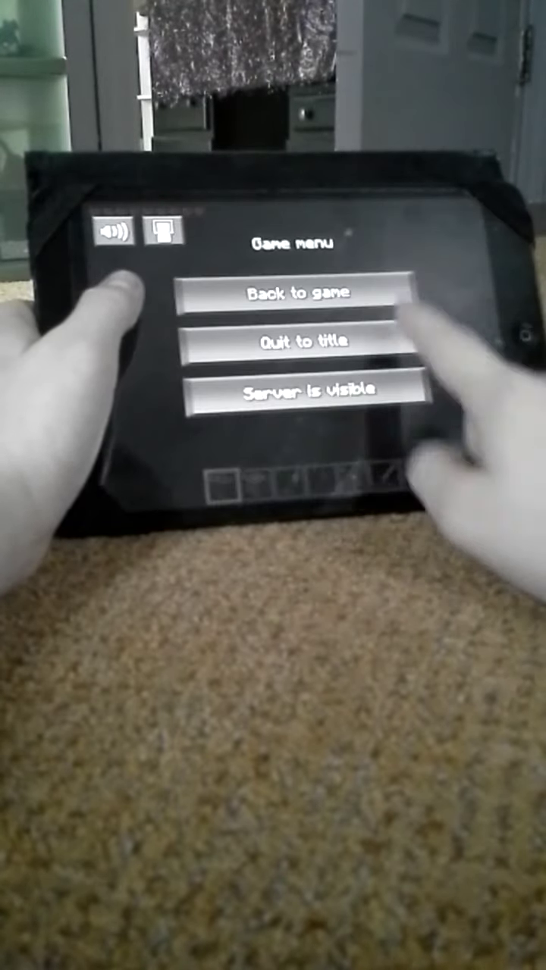
{"action": "left_click", "coordinate": [379, 294]}
{"action": "left_click", "coordinate": [415, 476]}
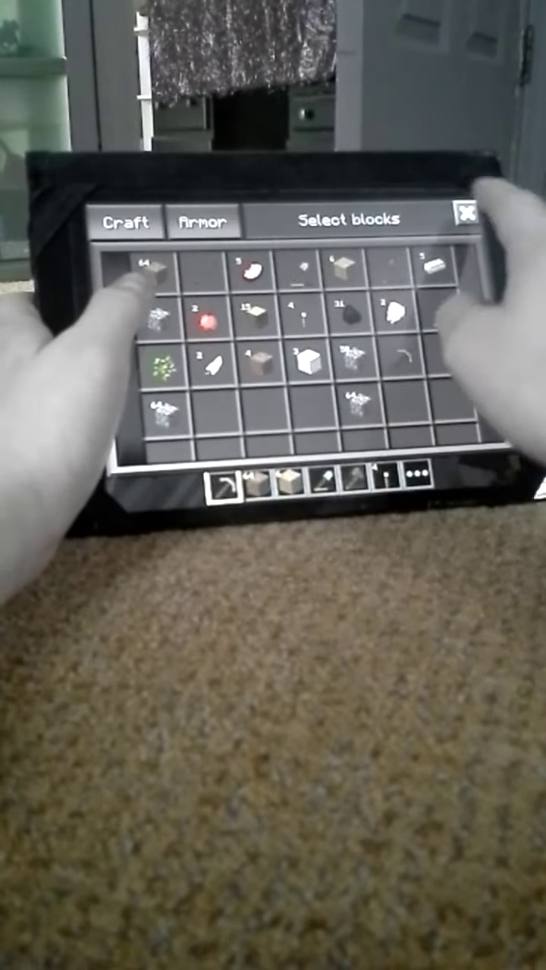
{"action": "left_click", "coordinate": [466, 213]}
{"action": "left_click_drag", "start_coordinate": [411, 357], "coordinate": [326, 394]}
{"action": "left_click", "coordinate": [334, 391]}
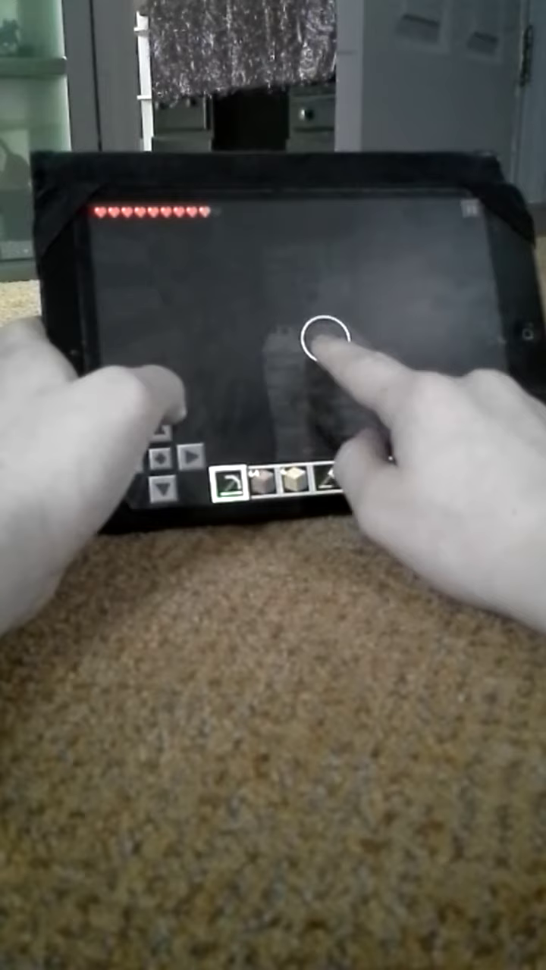
Place a torch on the wall and mine forward into the stone corridor.
{"action": "left_click", "coordinate": [391, 476]}
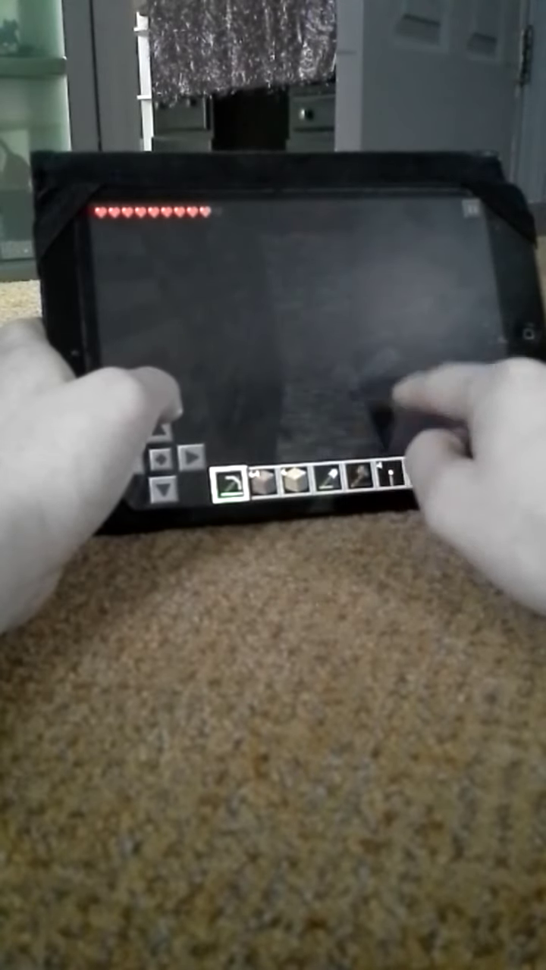
{"action": "left_click", "coordinate": [364, 227]}
{"action": "left_click_drag", "start_coordinate": [424, 395], "coordinate": [341, 485]}
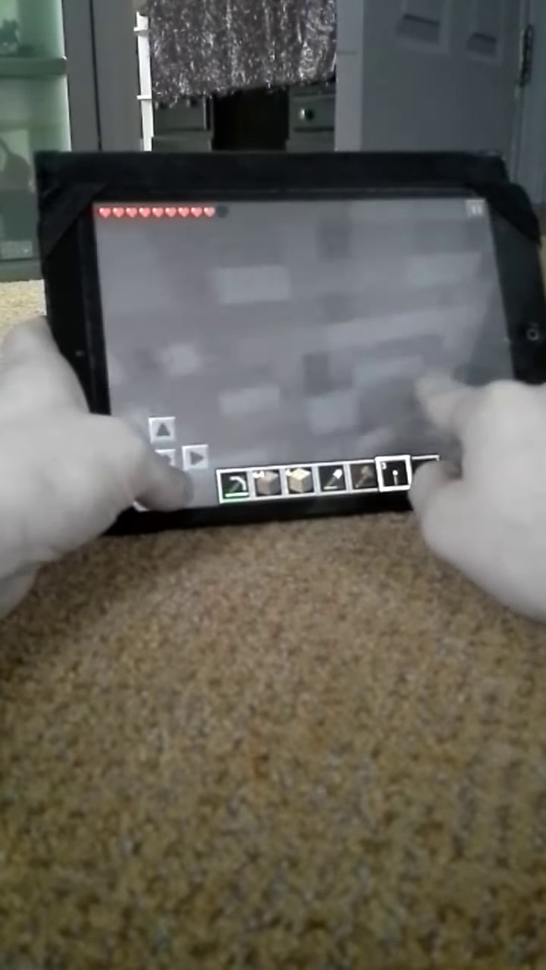
{"action": "left_click_drag", "start_coordinate": [346, 346], "coordinate": [357, 379]}
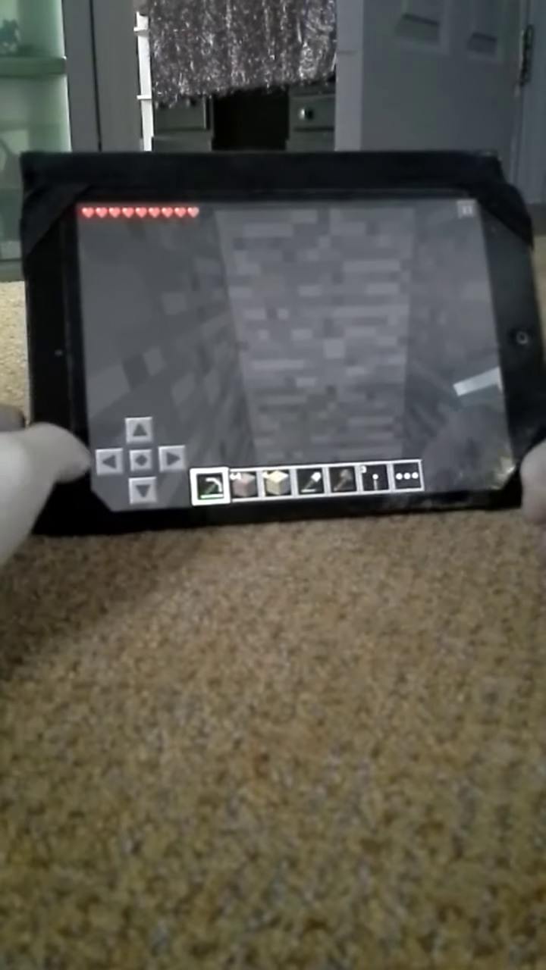
{"action": "mouse_move", "coordinate": [349, 375]}
{"action": "left_mouse_down"}
{"action": "mouse_move", "coordinate": [327, 364]}
{"action": "mouse_move", "coordinate": [337, 358]}
{"action": "left_mouse_up"}
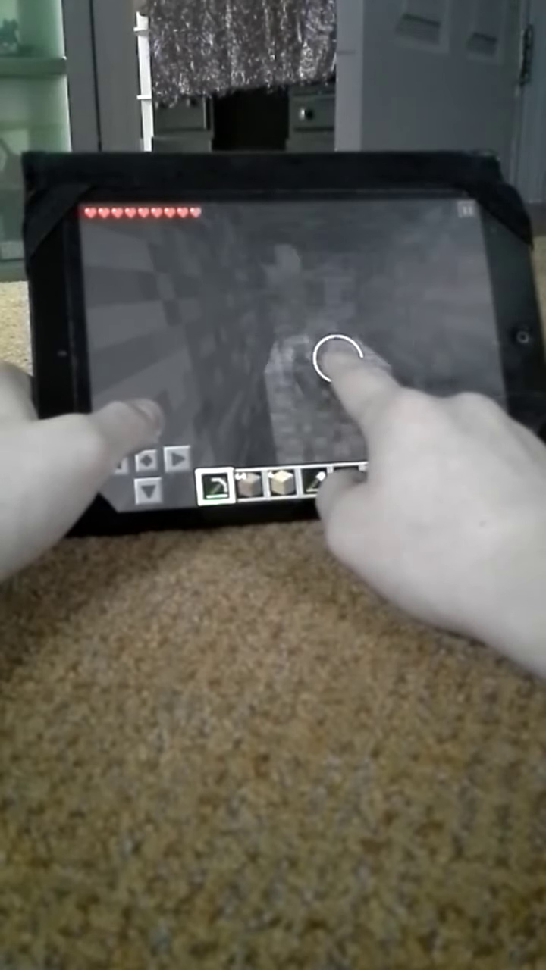
{"action": "left_click_drag", "start_coordinate": [147, 426], "coordinate": [146, 426]}
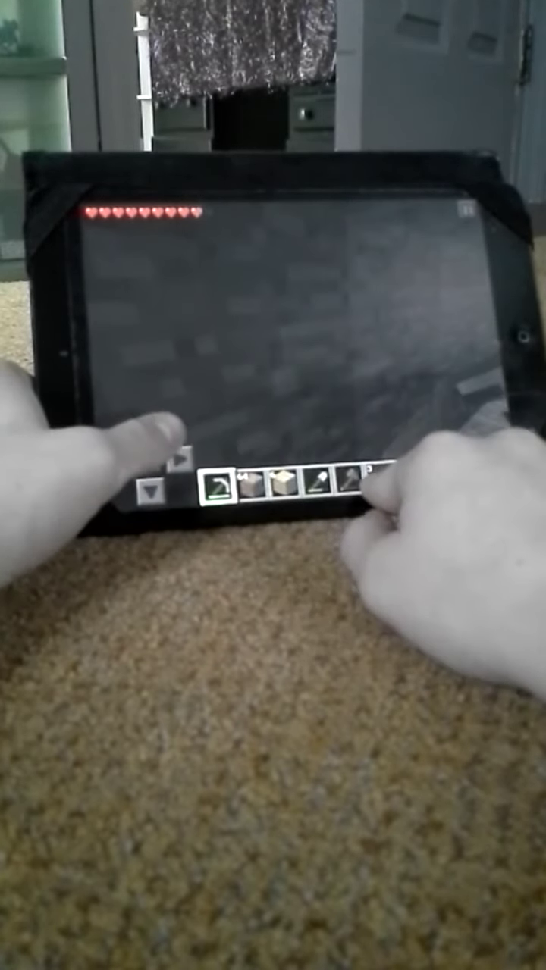
Back on the pickaxe, break the next stone blocks ahead in the corridor.
{"action": "left_click", "coordinate": [315, 482]}
{"action": "mouse_move", "coordinate": [310, 379]}
{"action": "left_mouse_down"}
{"action": "mouse_move", "coordinate": [312, 370]}
{"action": "mouse_move", "coordinate": [347, 357]}
{"action": "left_mouse_up"}
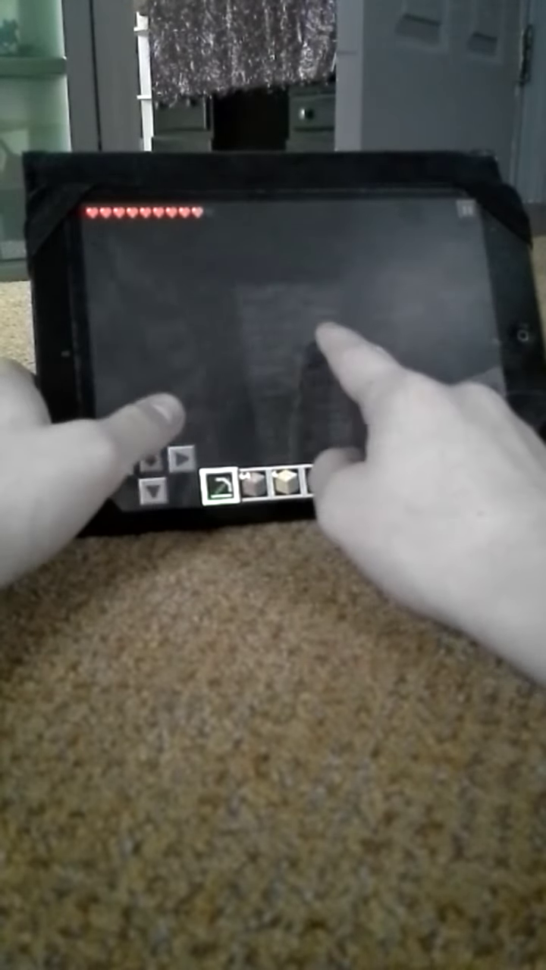
{"action": "left_click_drag", "start_coordinate": [311, 356], "coordinate": [317, 361]}
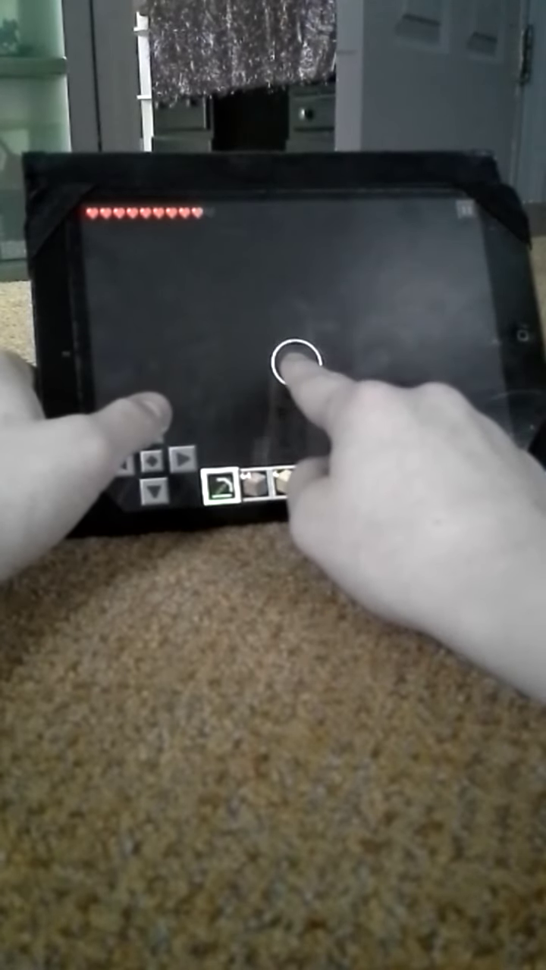
{"action": "left_click_drag", "start_coordinate": [295, 372], "coordinate": [300, 379]}
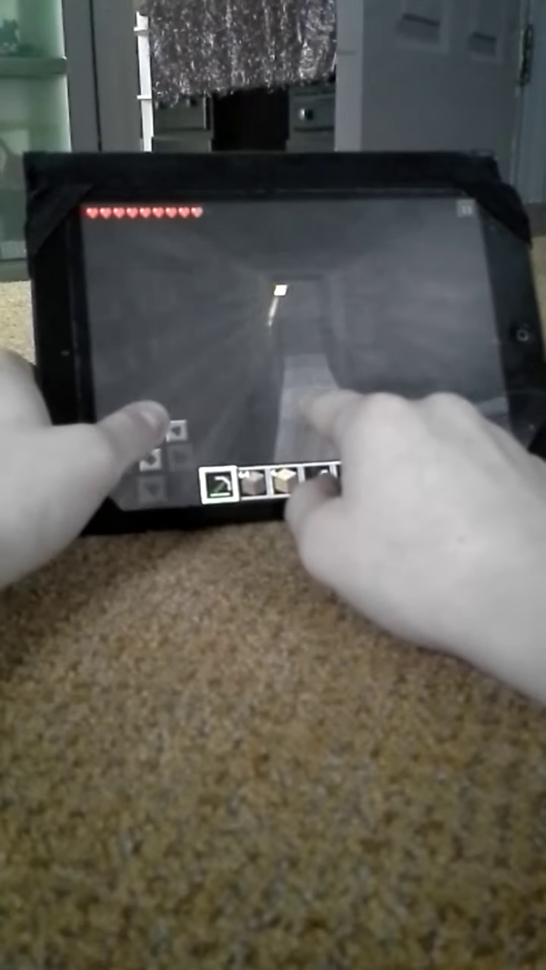
{"action": "mouse_move", "coordinate": [382, 402]}
{"action": "left_mouse_down"}
{"action": "mouse_move", "coordinate": [281, 375]}
{"action": "mouse_move", "coordinate": [401, 389]}
{"action": "left_mouse_up"}
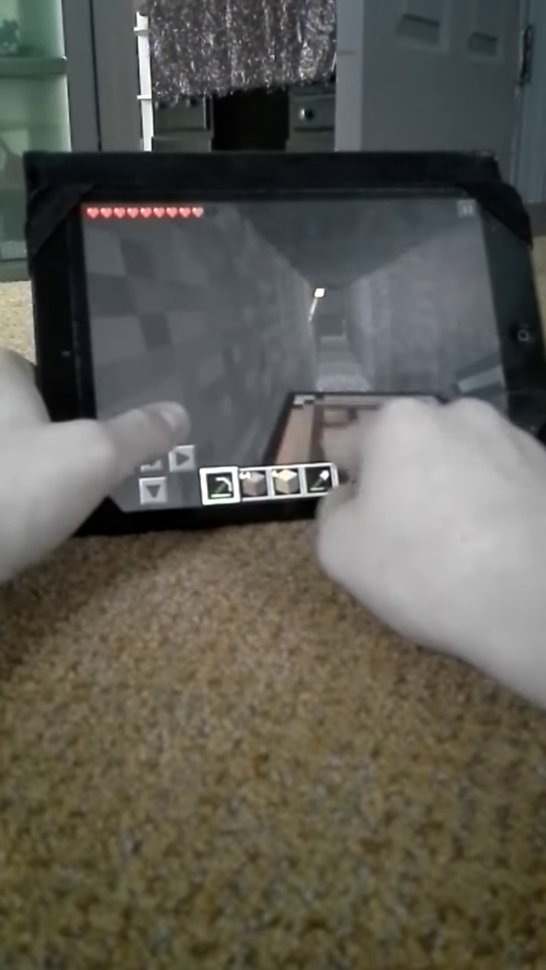
{"action": "left_click", "coordinate": [364, 372]}
{"action": "left_click", "coordinate": [464, 213]}
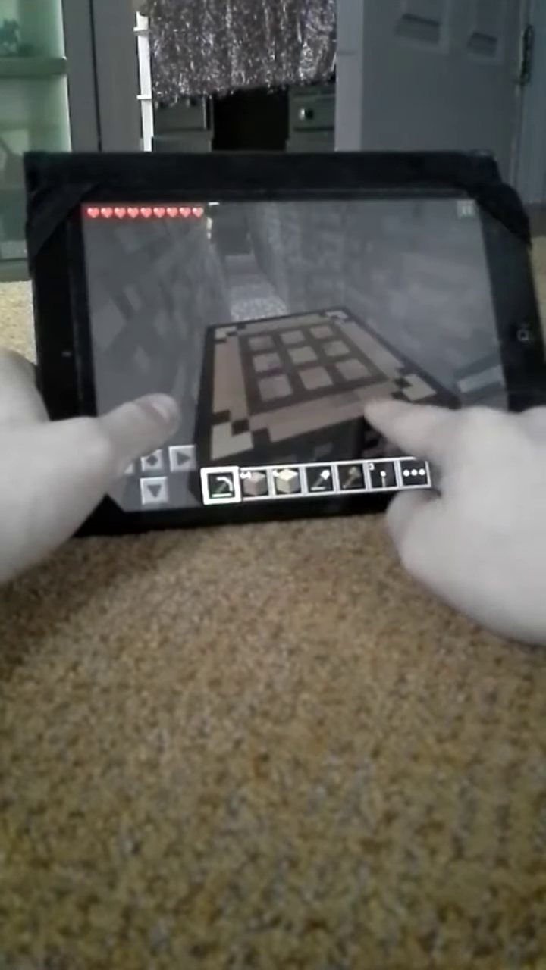
{"action": "left_click", "coordinate": [372, 372]}
{"action": "left_click", "coordinate": [464, 213]}
{"action": "left_click", "coordinate": [383, 479]}
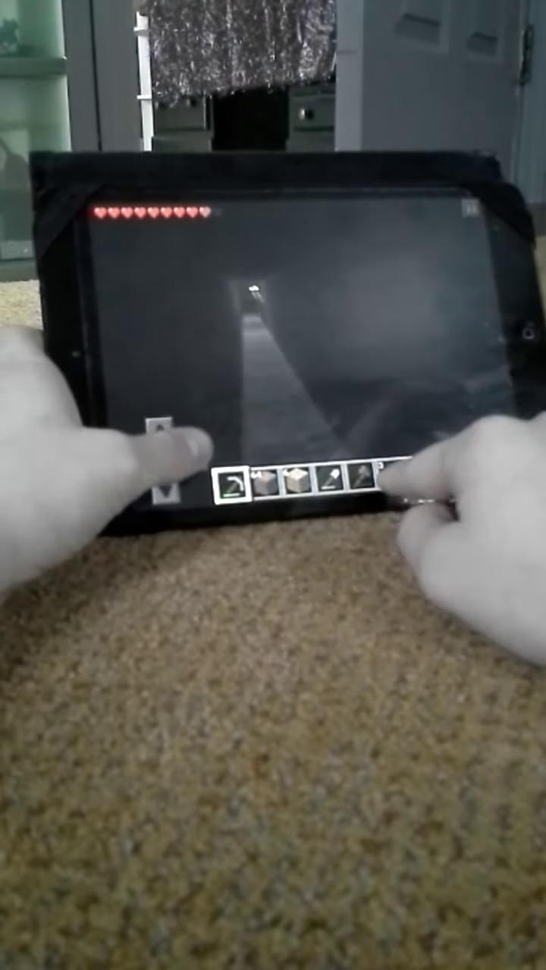
Place a torch in the tunnel, then mine the stone below with the Stone Pickaxe.
{"action": "left_click", "coordinate": [398, 473]}
{"action": "left_click", "coordinate": [341, 345]}
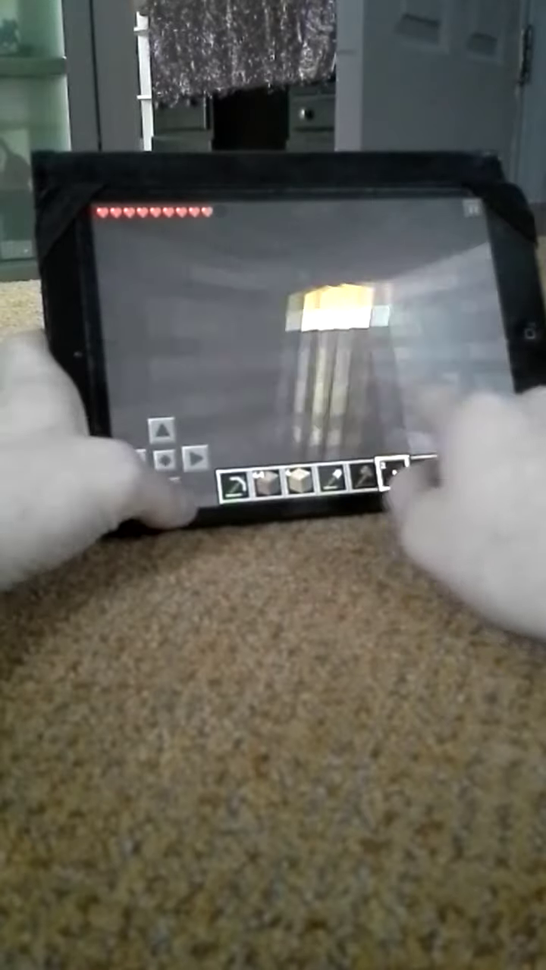
{"action": "left_click", "coordinate": [233, 484]}
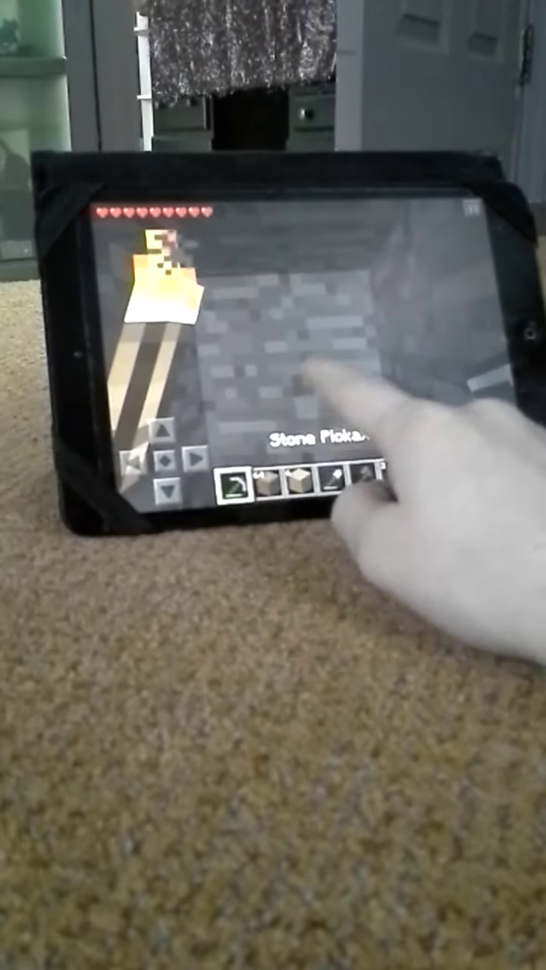
{"action": "left_click", "coordinate": [332, 381]}
{"action": "left_click_drag", "start_coordinate": [330, 385], "coordinate": [315, 405]}
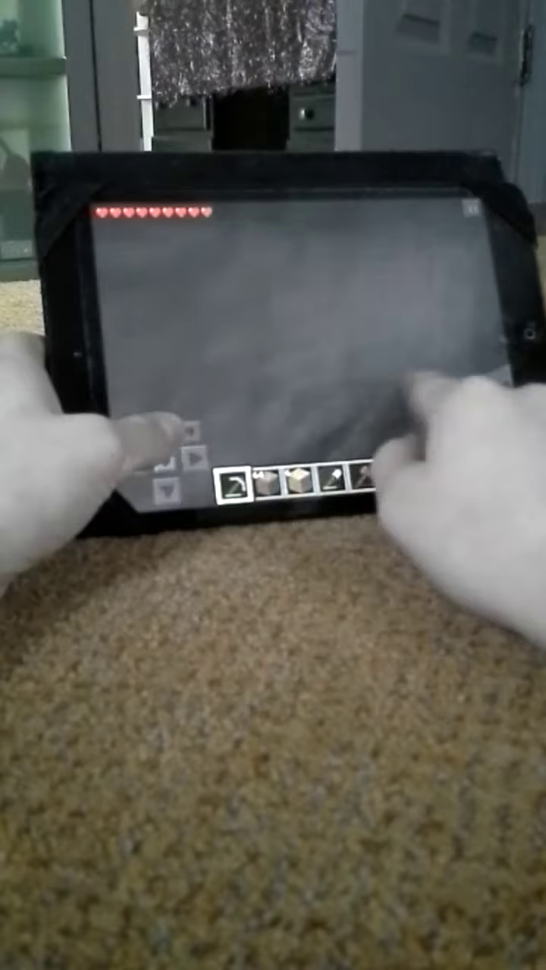
{"action": "left_click_drag", "start_coordinate": [414, 387], "coordinate": [387, 356]}
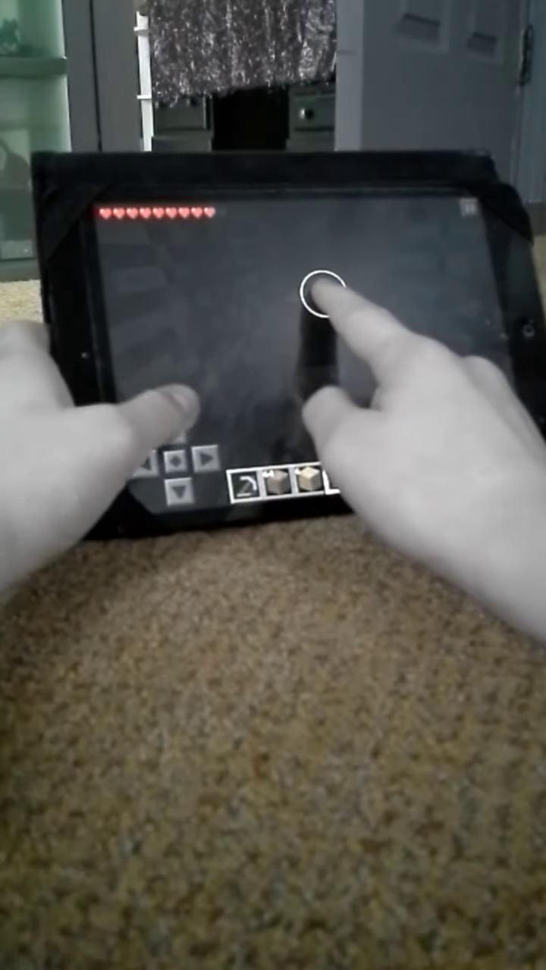
Switch between the Stone Pickaxe, torch and Stone Shovel while turning along the stone corridor.
{"action": "left_click", "coordinate": [246, 483]}
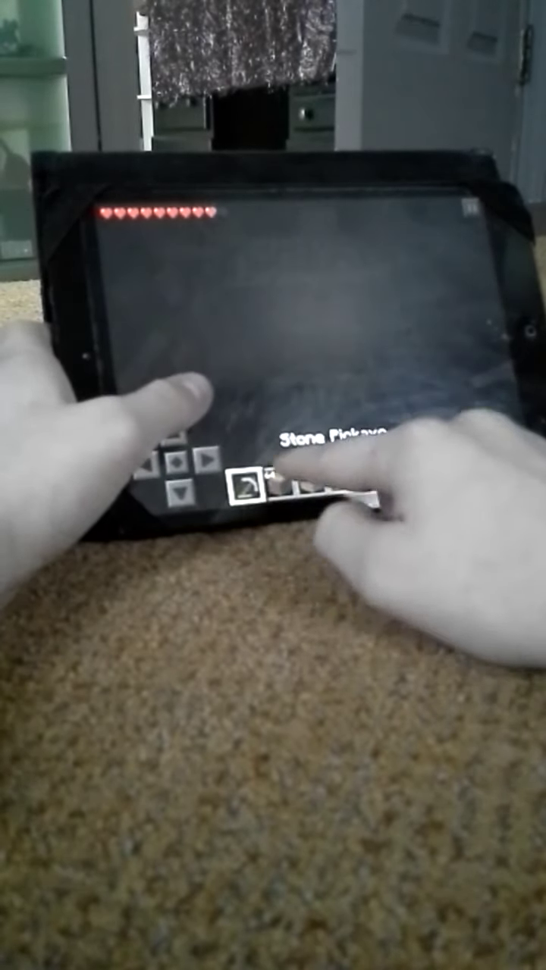
{"action": "left_click", "coordinate": [373, 476]}
{"action": "left_click_drag", "start_coordinate": [424, 363], "coordinate": [326, 413]}
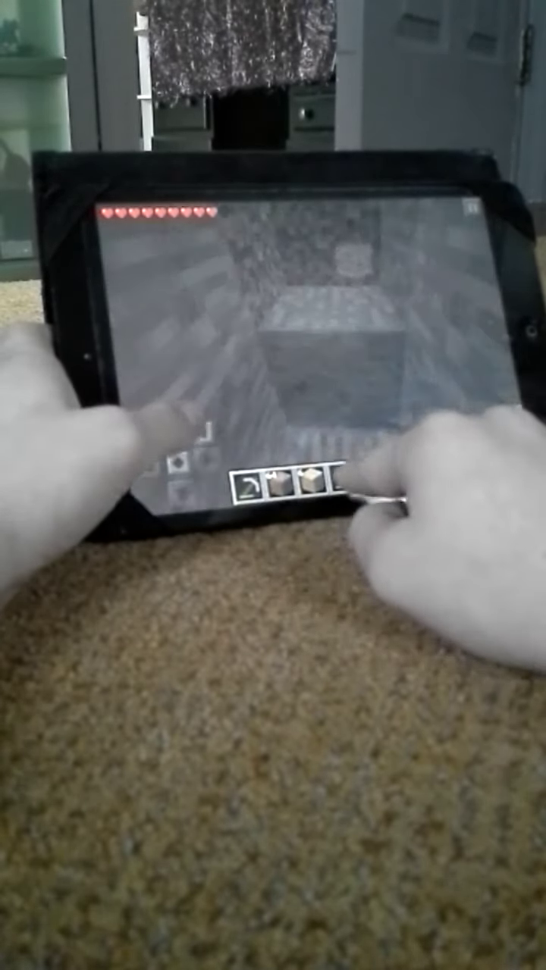
{"action": "left_click", "coordinate": [342, 478]}
{"action": "left_click", "coordinate": [246, 485]}
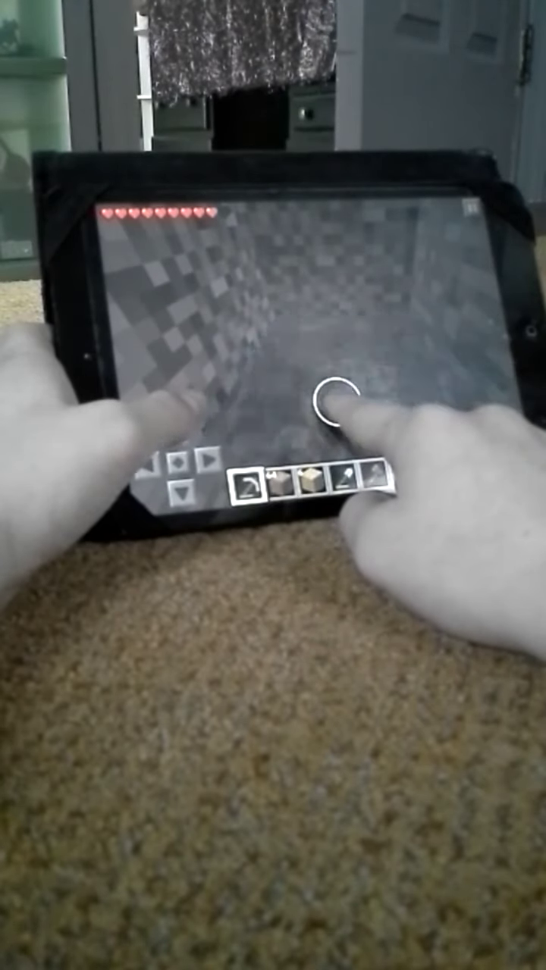
{"action": "left_click", "coordinate": [345, 478]}
{"action": "left_click_drag", "start_coordinate": [357, 318], "coordinate": [364, 275]}
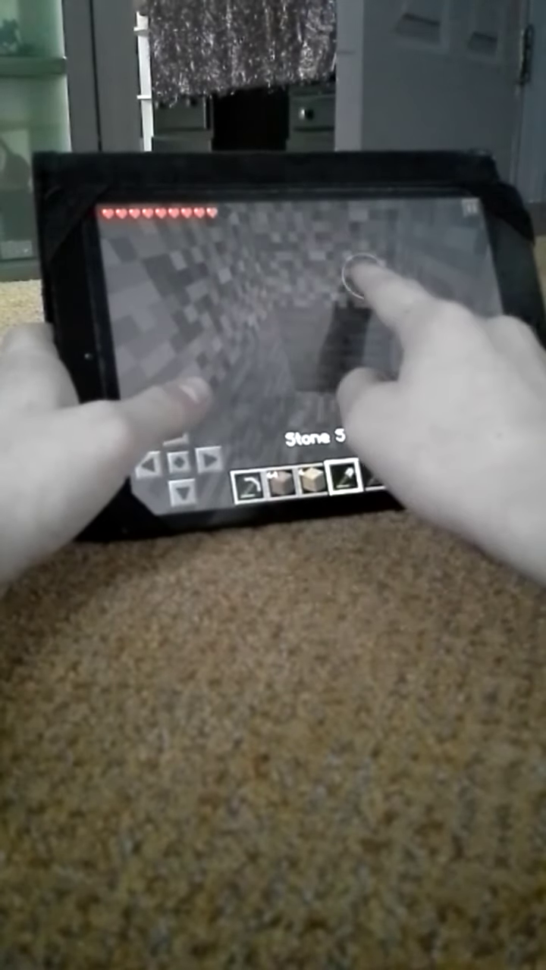